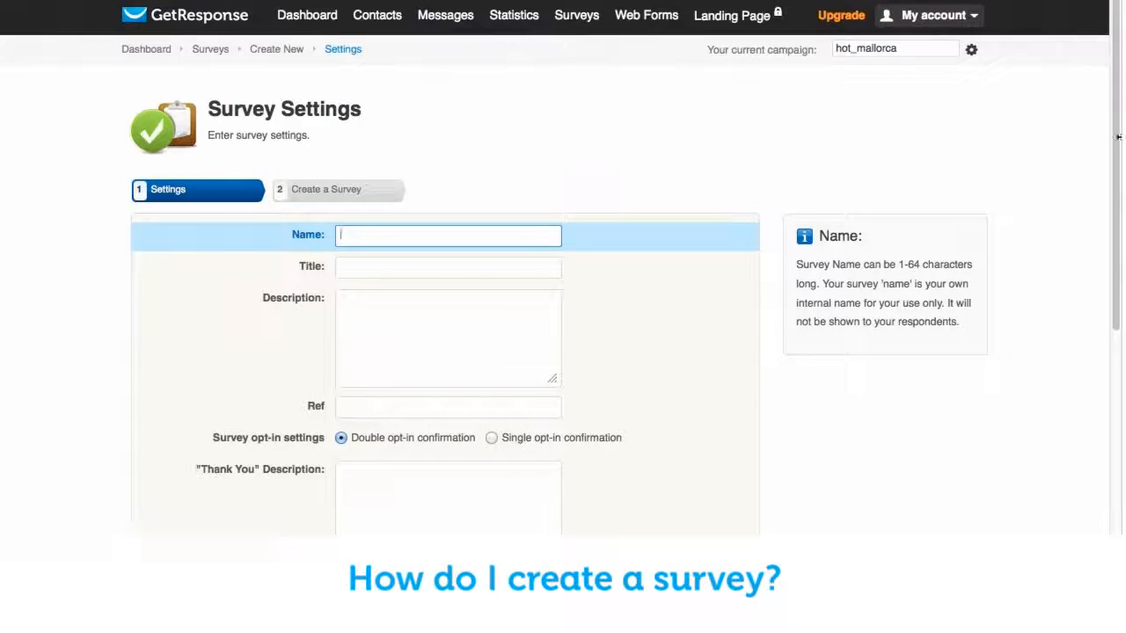
- Name the survey "Marketing Survey"
left_click_drag(1116, 147, 1103, 205)
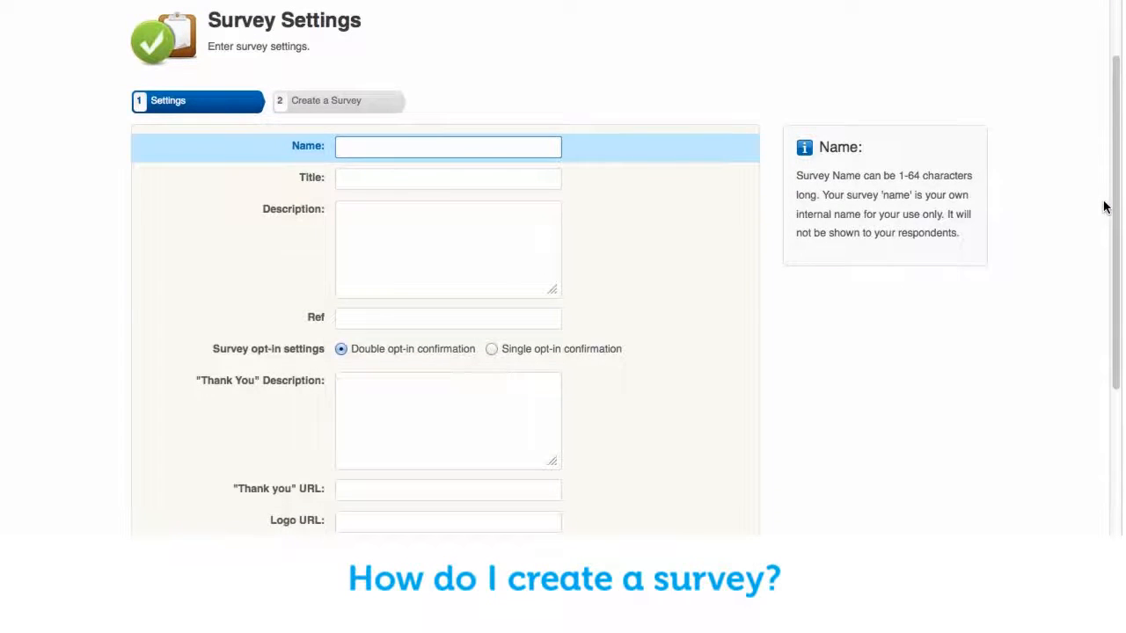
left_click(369, 148)
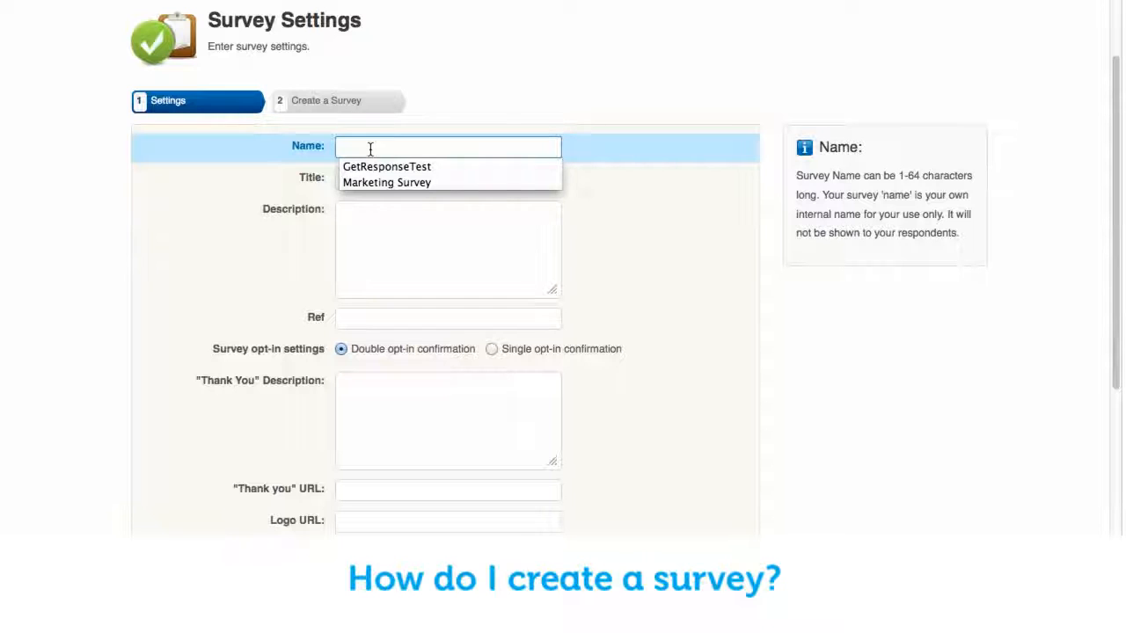
left_click(372, 182)
- Set the survey title to "Tell us what you think!" and the description to "We want to know your favorite..."
left_click(373, 179)
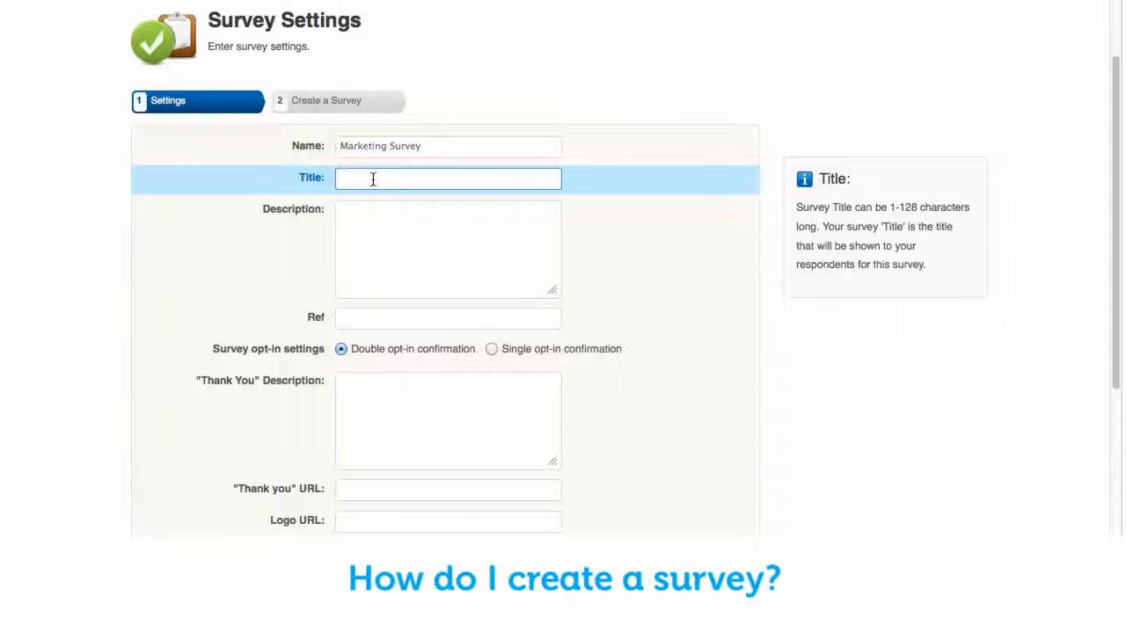
type("Tell us what you think!")
key("Tab")
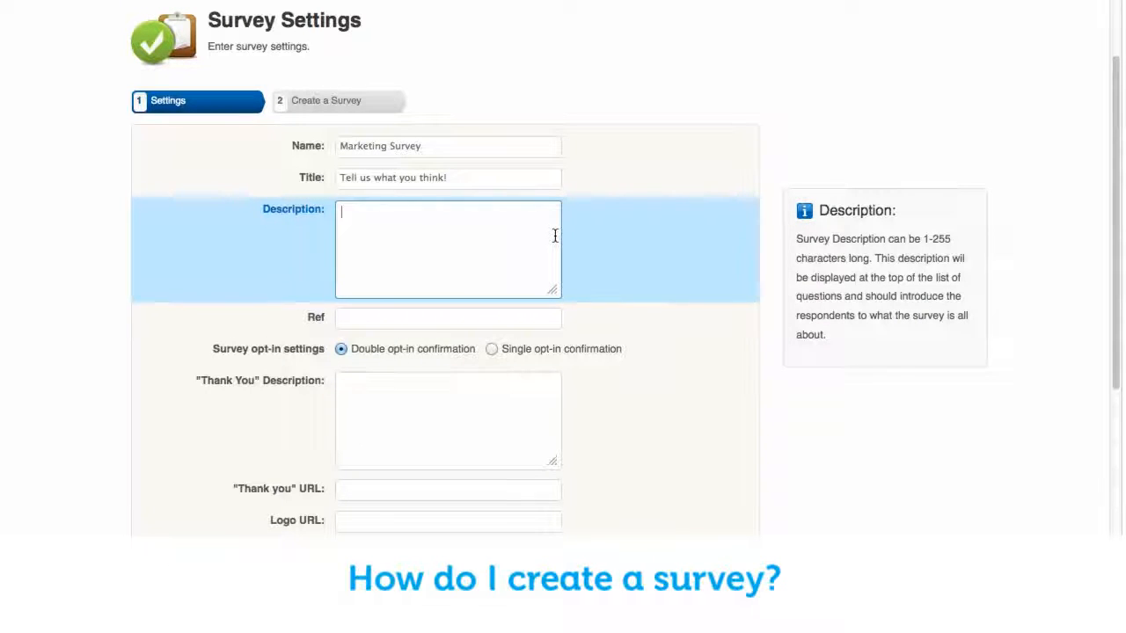
type("We want to know your favorite...")
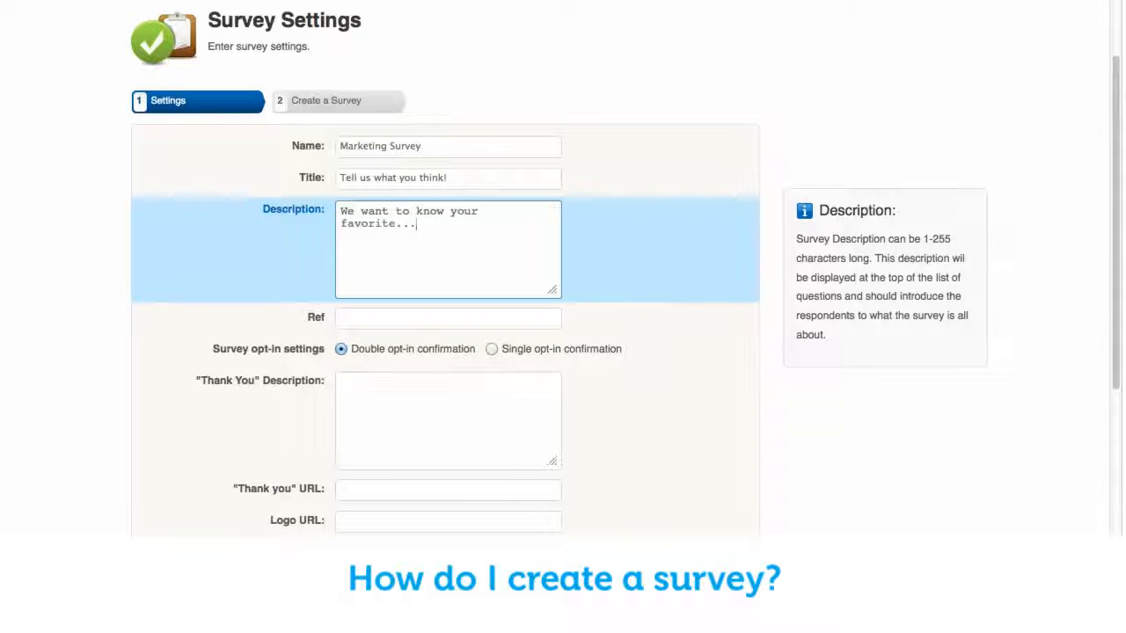
- Enter "Thank you!" as the thank-you description and proceed to the survey creation stage
scroll(1106, 184, "down", 3)
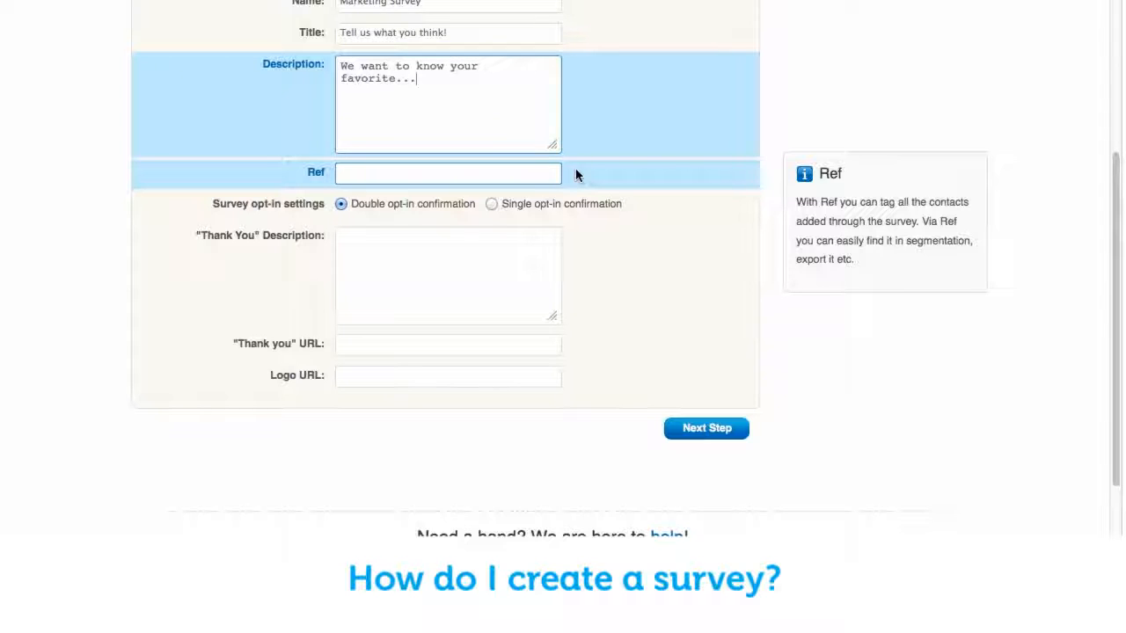
left_click(484, 180)
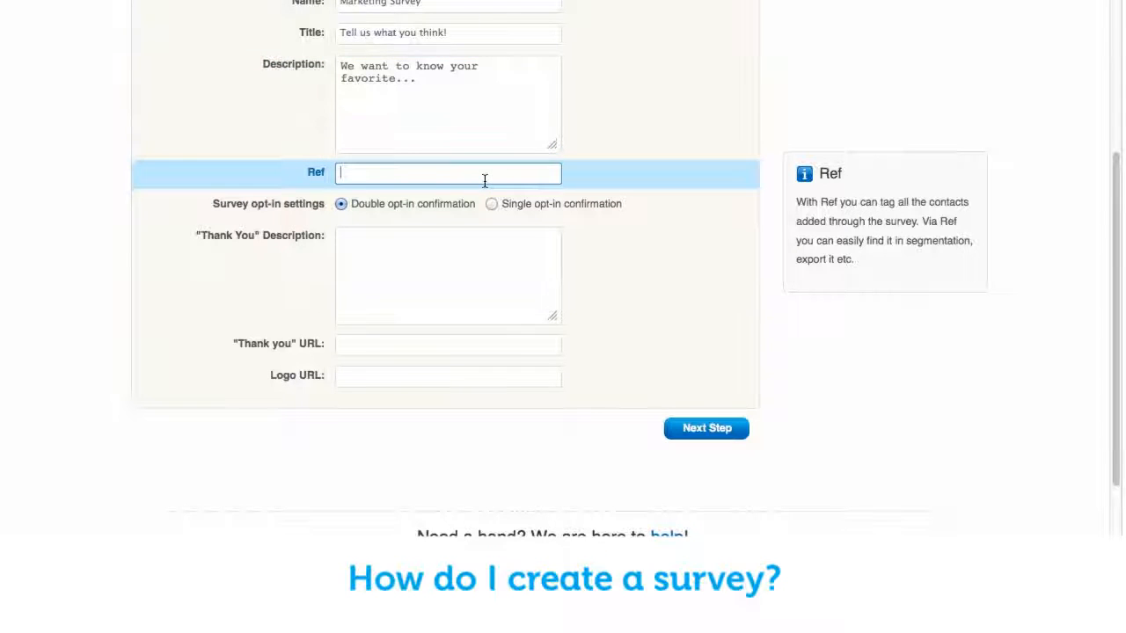
mouse_move(455, 217)
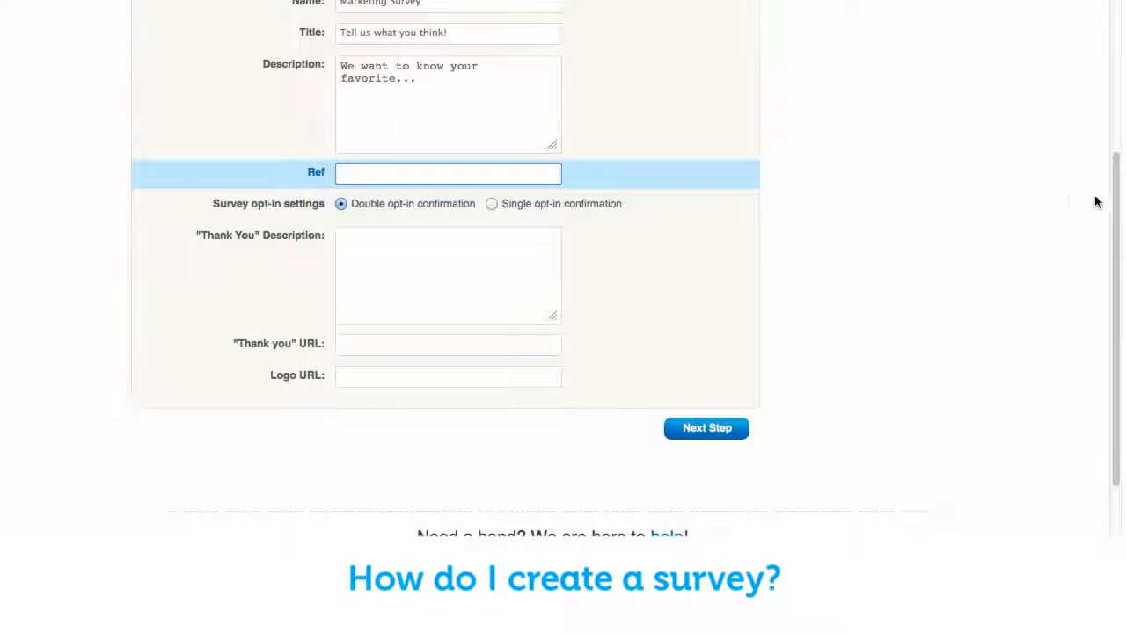
scroll(546, 220, "down", 3)
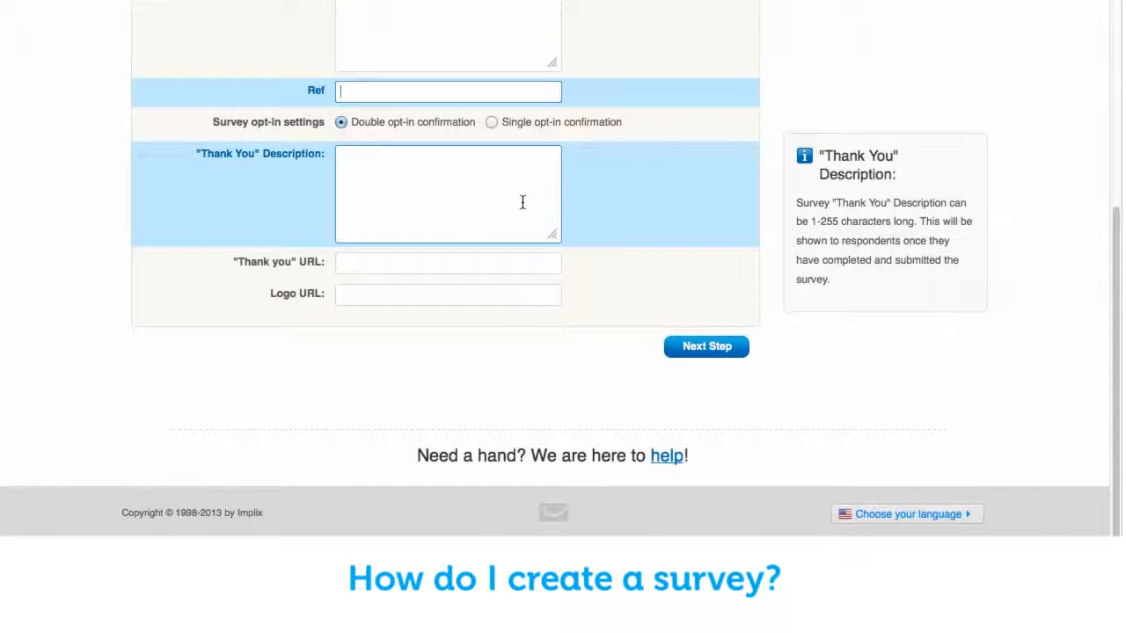
left_click(522, 203)
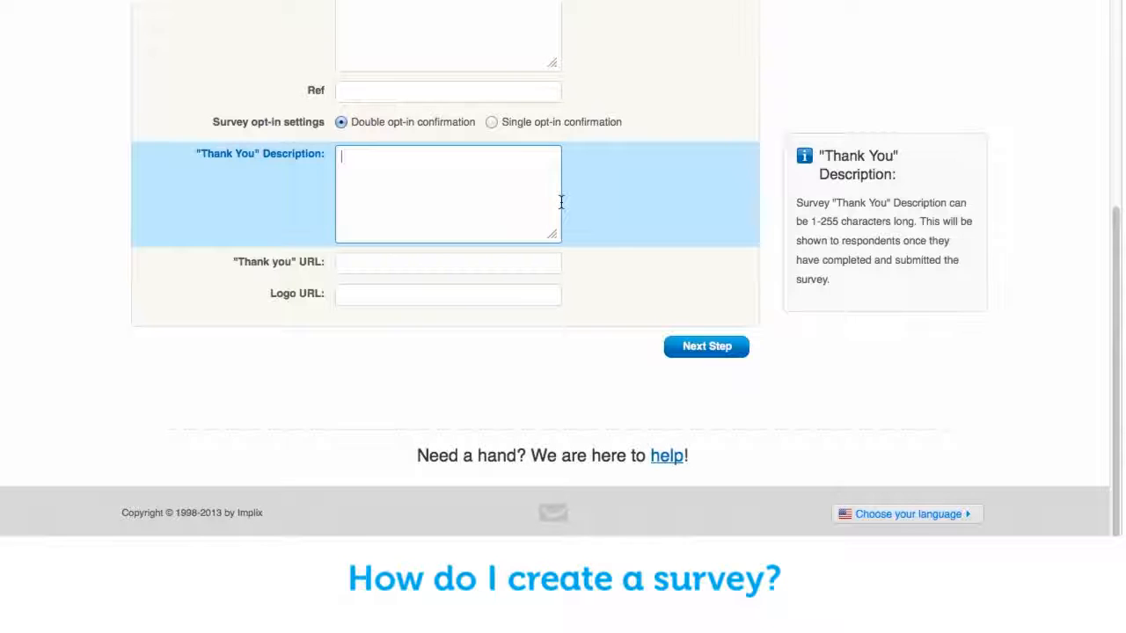
type("Thank you!")
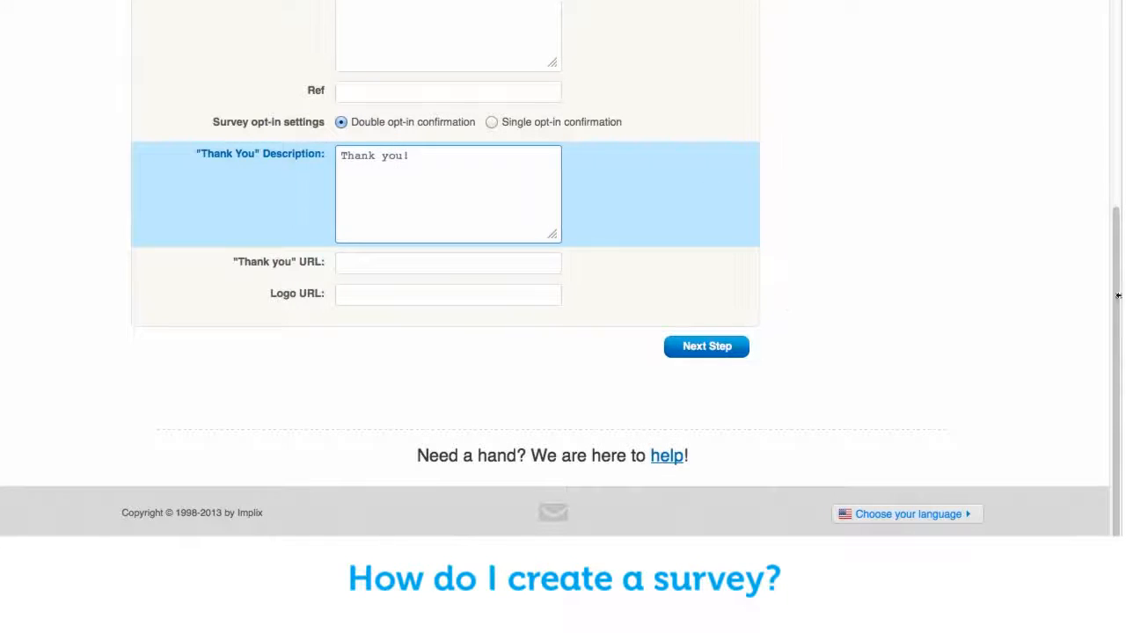
left_click(480, 262)
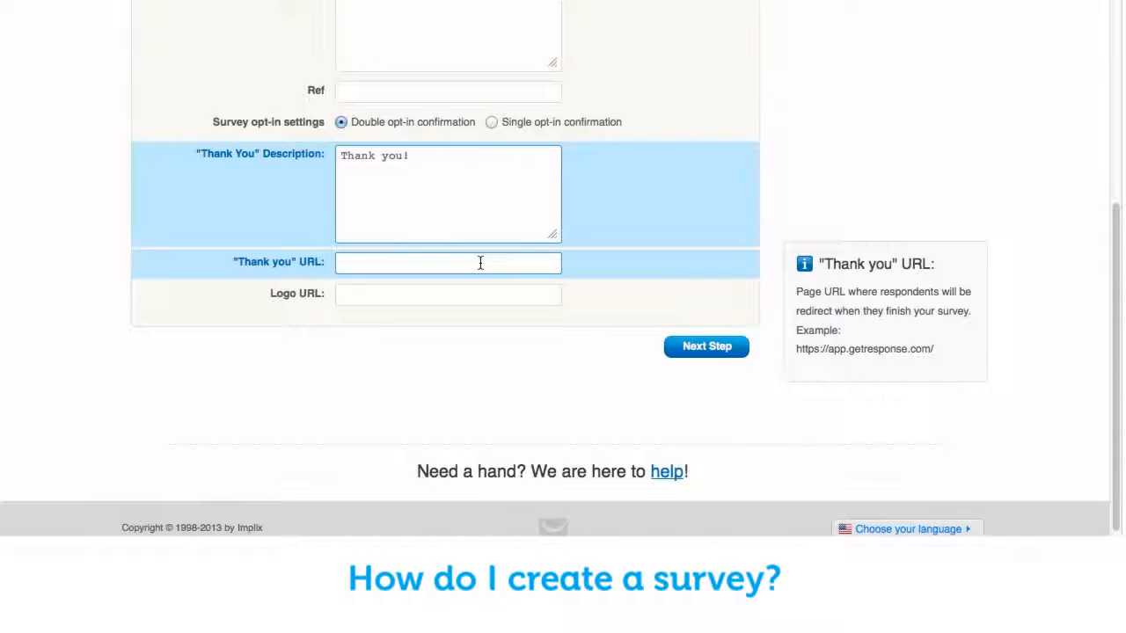
left_click(473, 294)
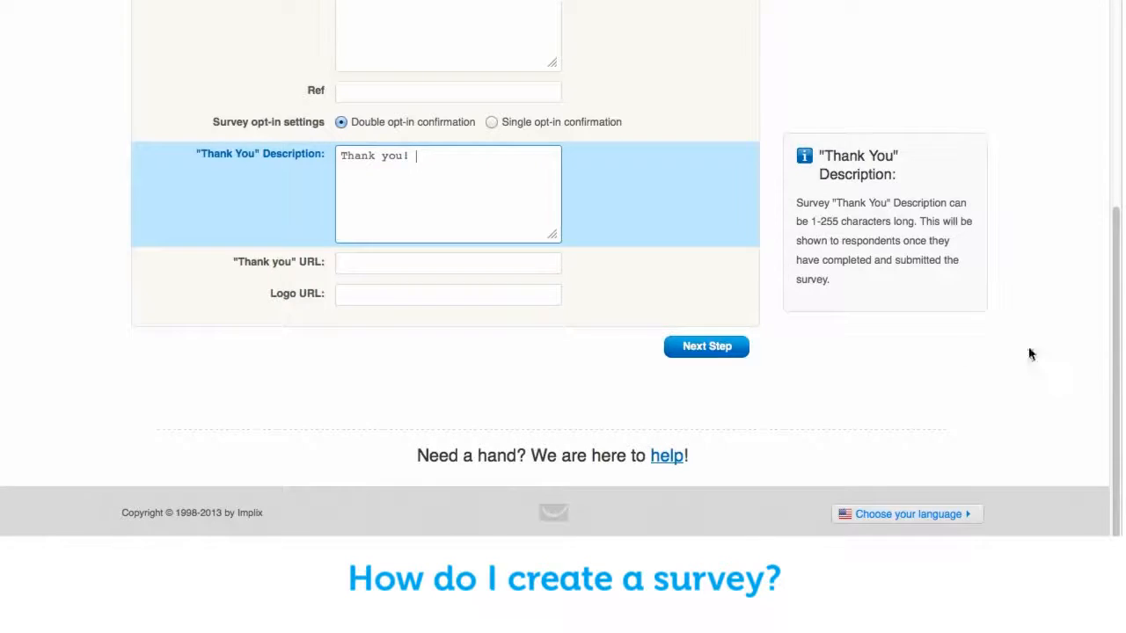
left_click(700, 351)
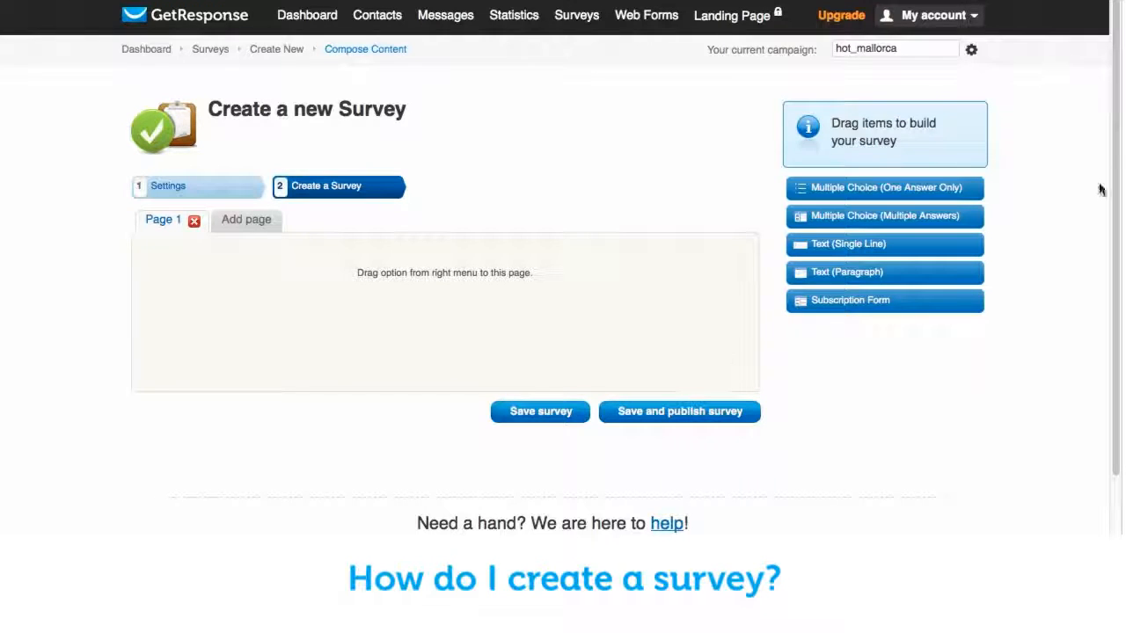
- Add a Multiple Choice (One Answer Only) question to Page 1 and open it for editing
scroll(1110, 185, "down", 1)
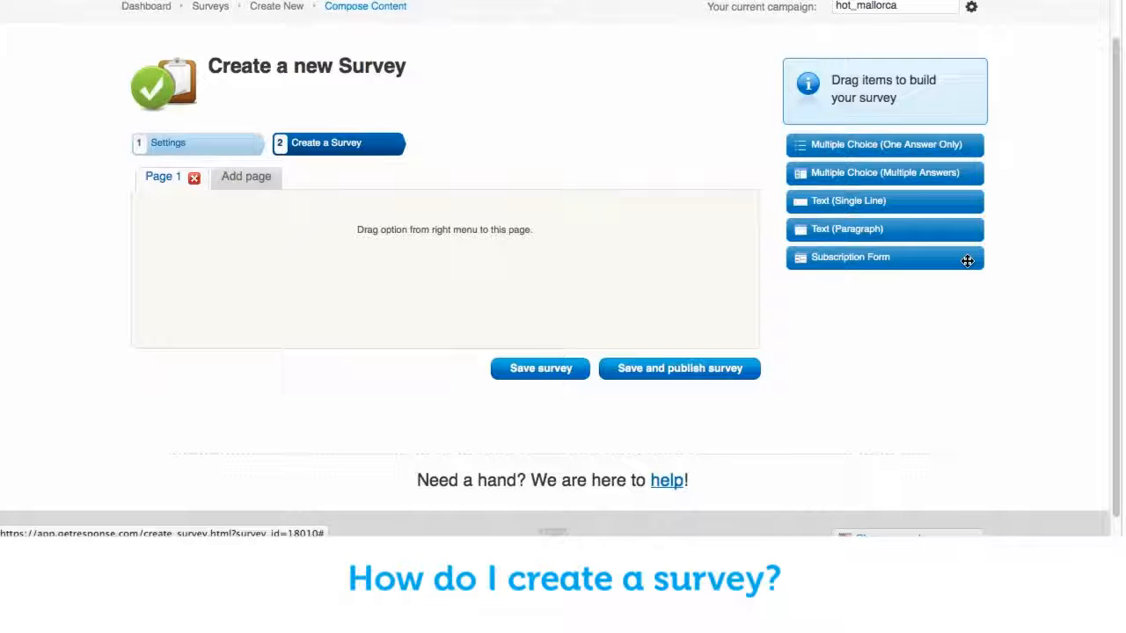
left_click_drag(965, 141, 347, 256)
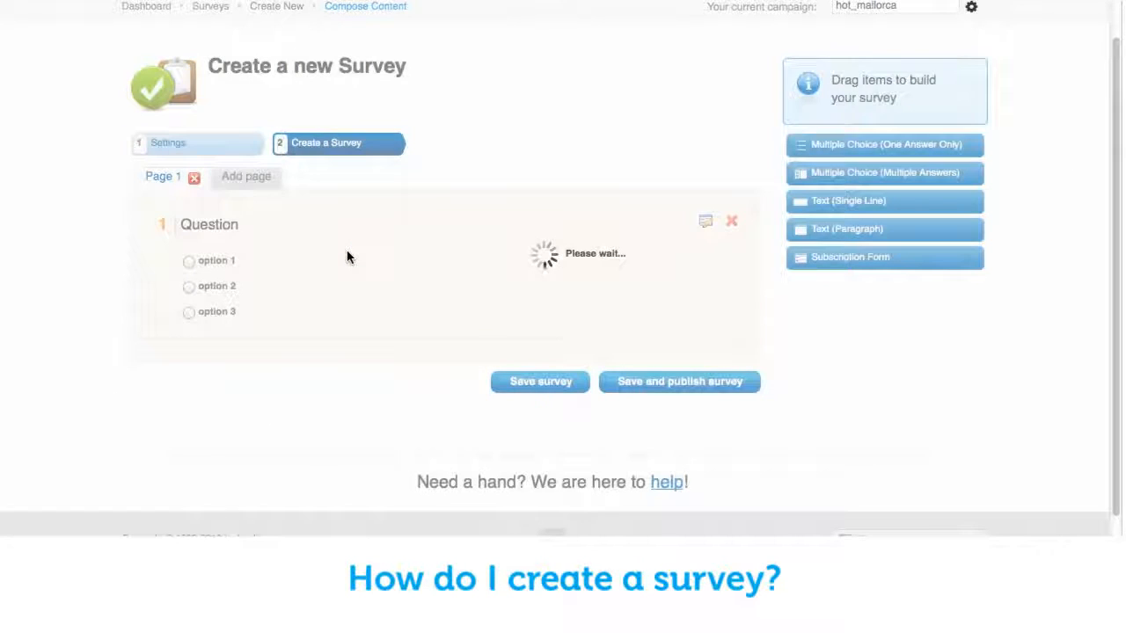
left_click(704, 221)
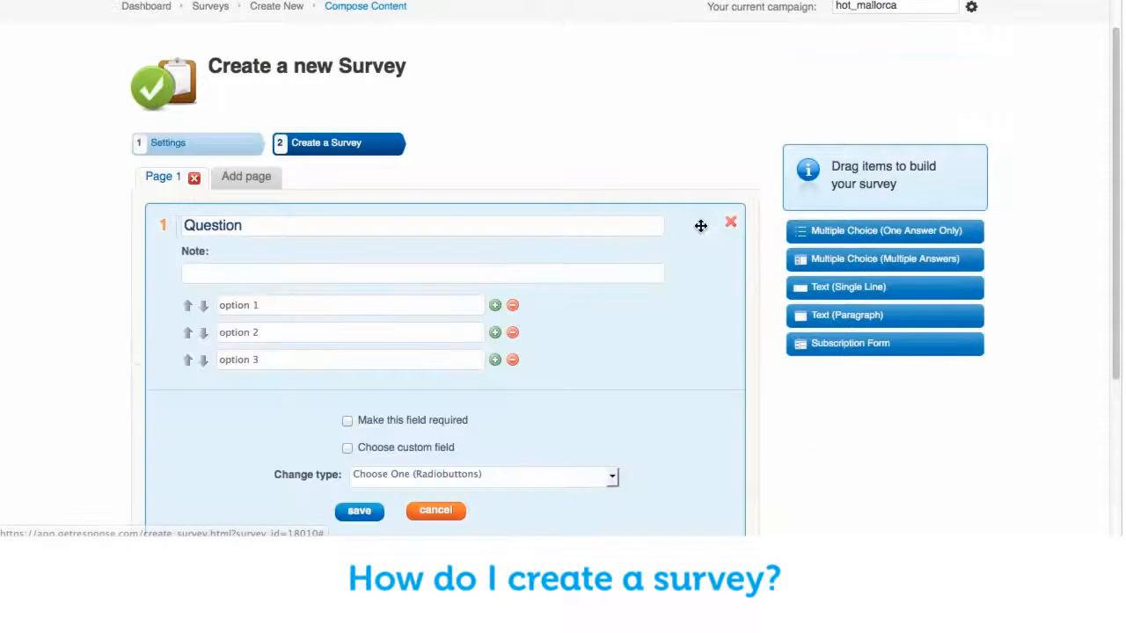
- Set the question text to "What is your favorite color?" with the note "Please choose one"
left_click(457, 221)
type("F")
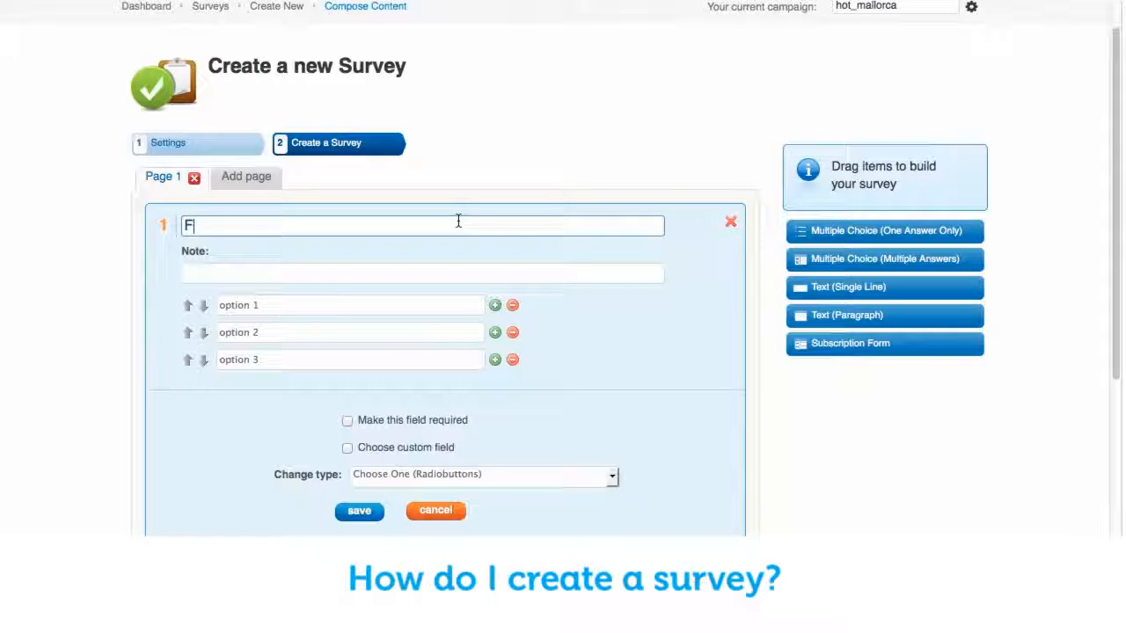
type("hat is your faovirt")
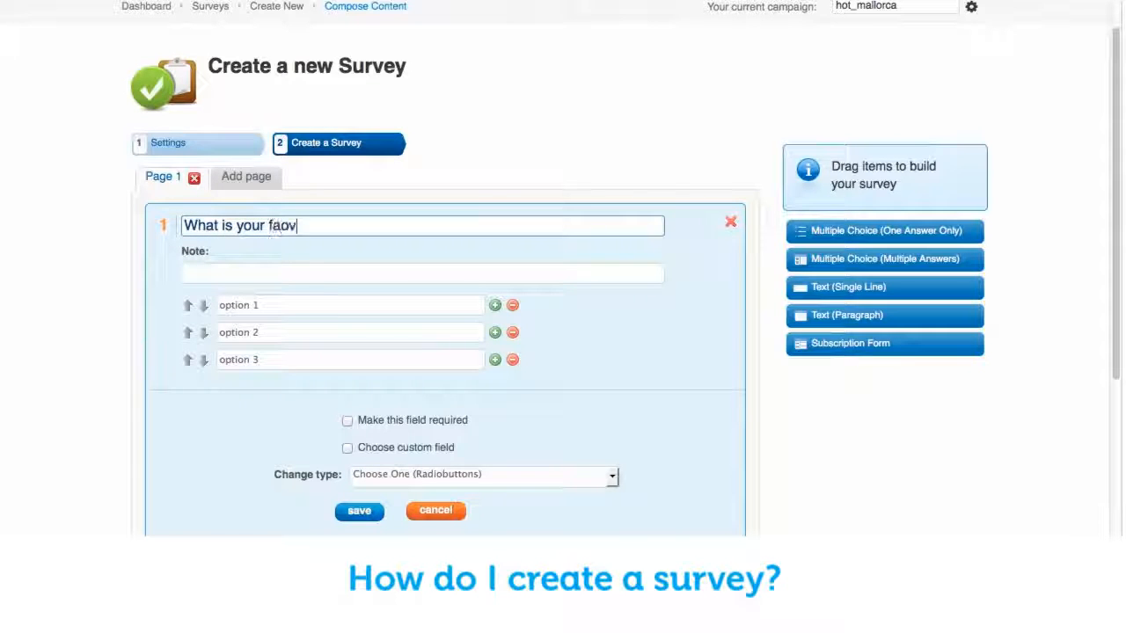
key("BackSpace")
key("BackSpace")
key("BackSpace")
key("BackSpace")
key("BackSpace")
type("vorite")
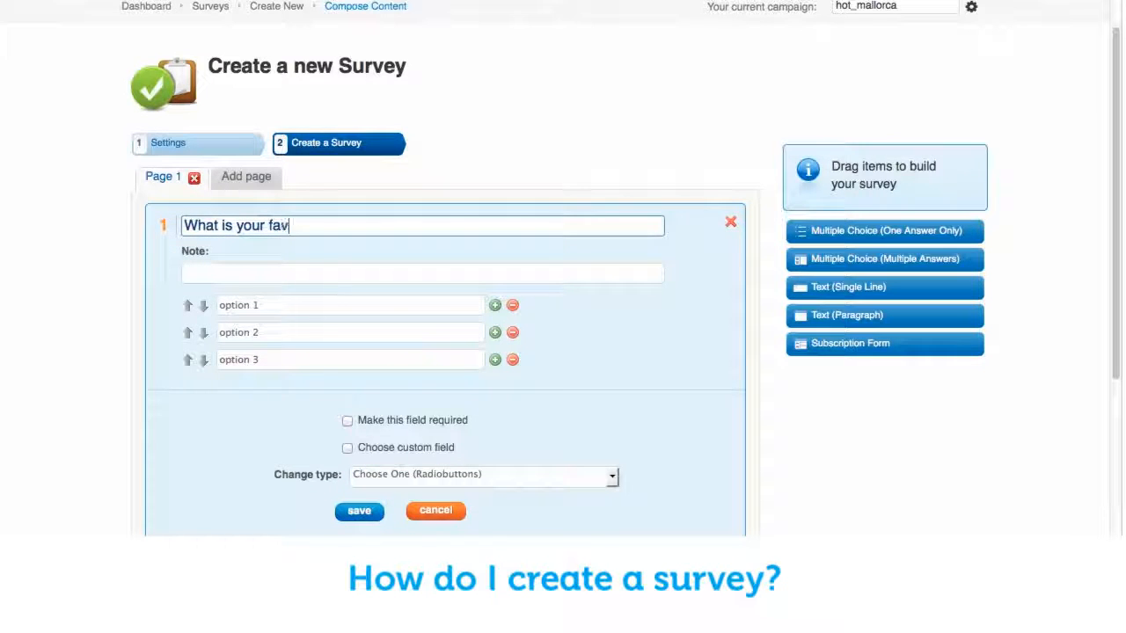
type(" color?")
left_click(401, 281)
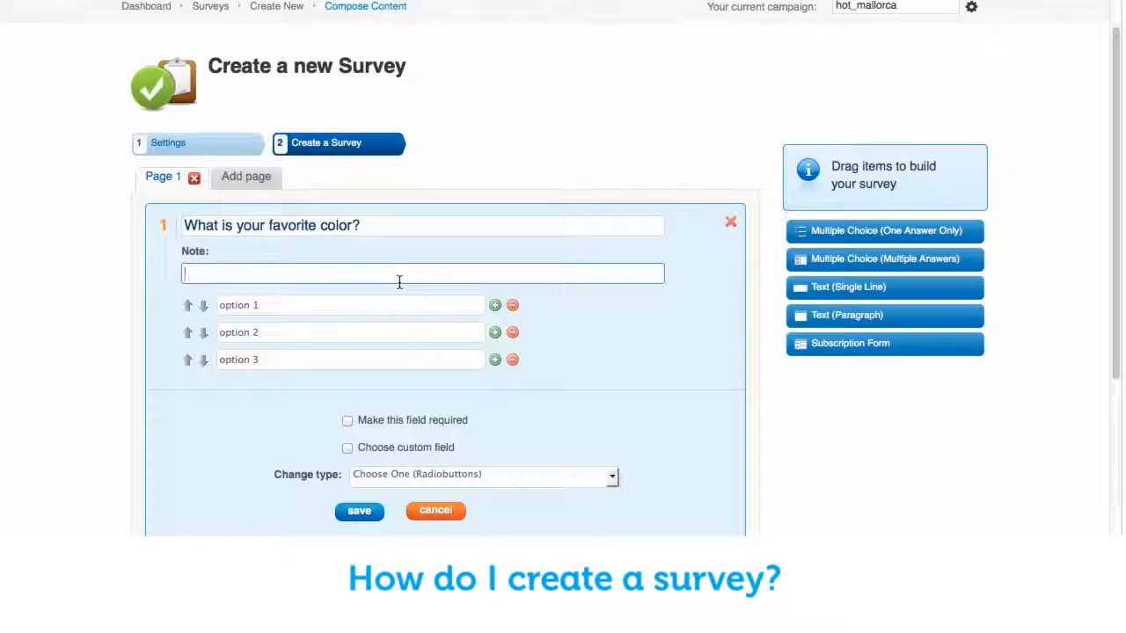
type("Please choose one")
- Fill in the answer options Red, Blue and Green, and add a fourth option, Yellow
left_click(260, 304)
type("Red")
left_click(256, 331)
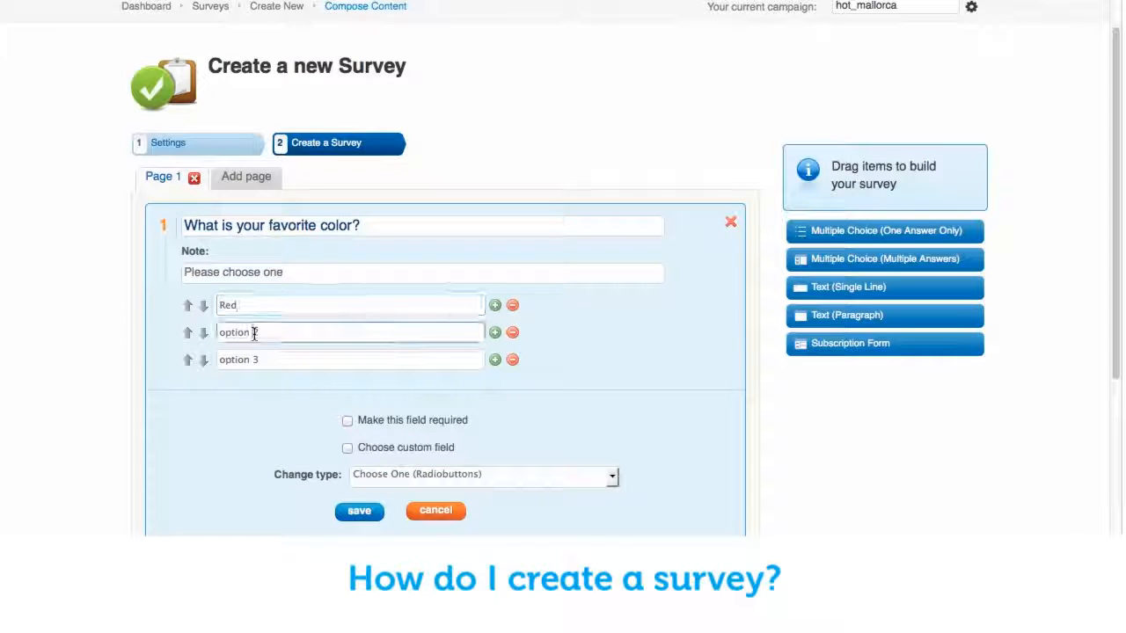
type("Blue")
left_click(320, 363)
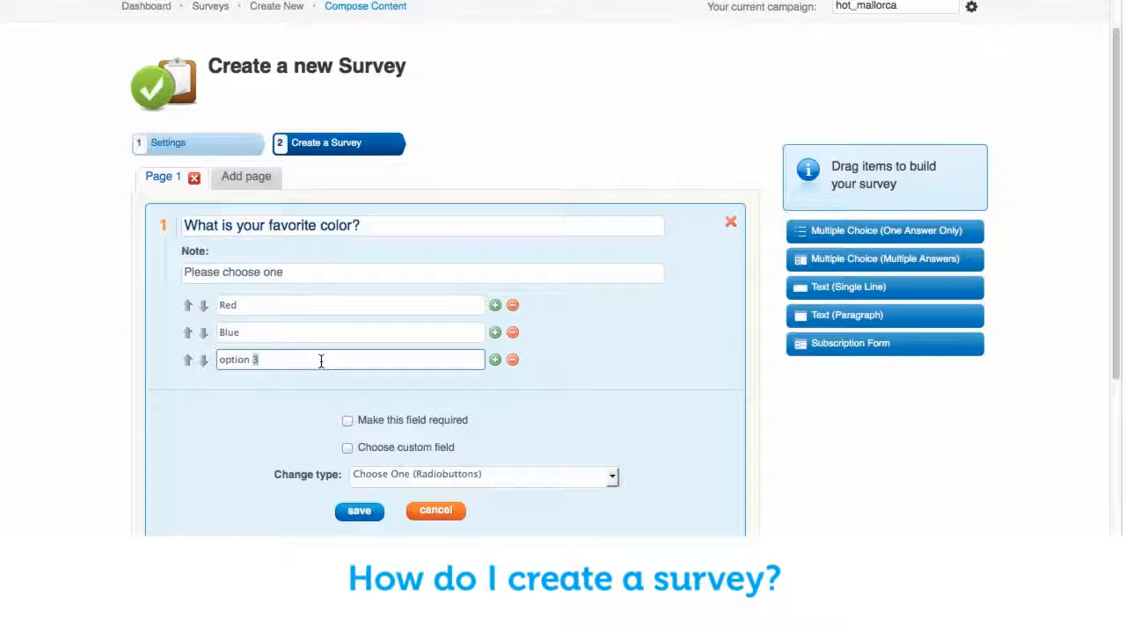
type("Green")
left_click(495, 360)
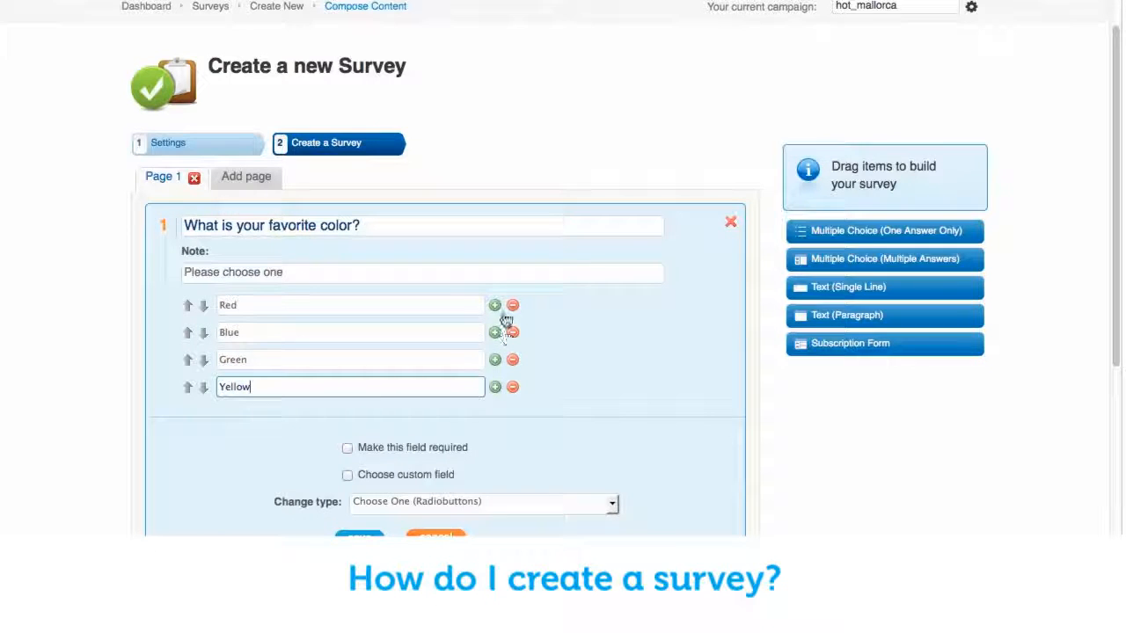
- Move the Red answer option down one place, below Blue
left_click_drag(1116, 135, 1105, 219)
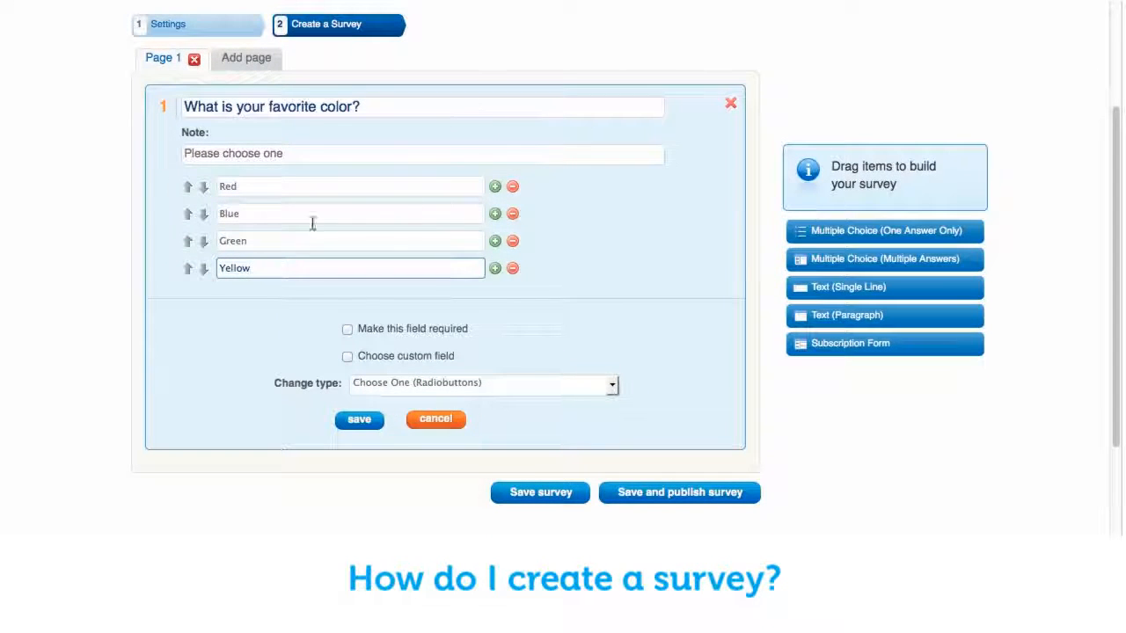
left_click(202, 190)
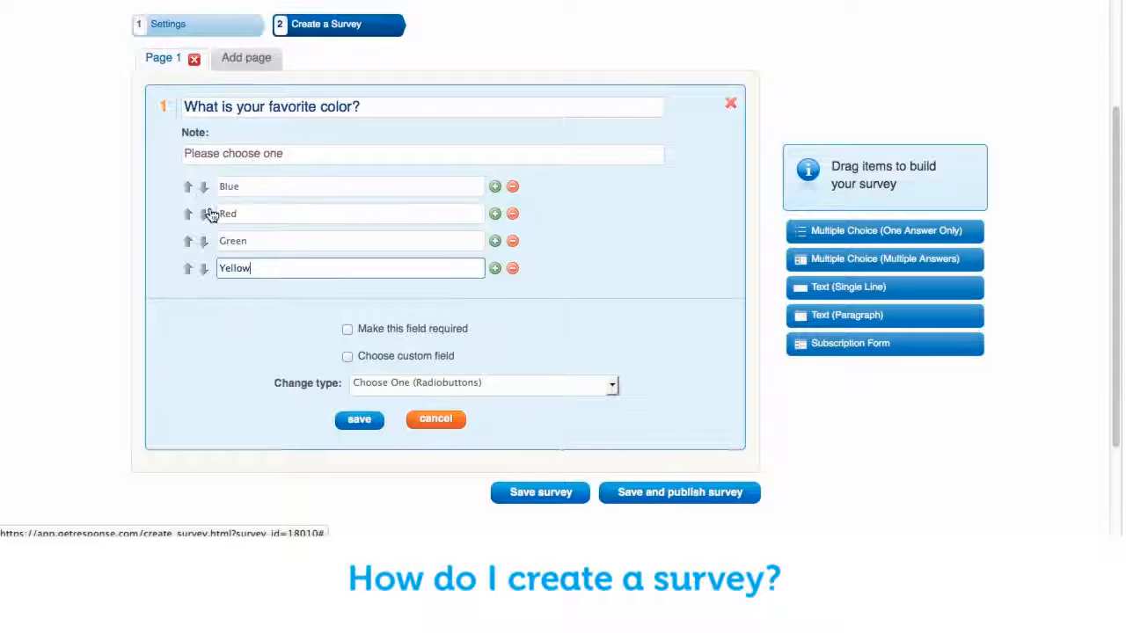
- Choose the Choose One (Radiobuttons) type for the color question, without a custom field, and save the question
left_click(347, 358)
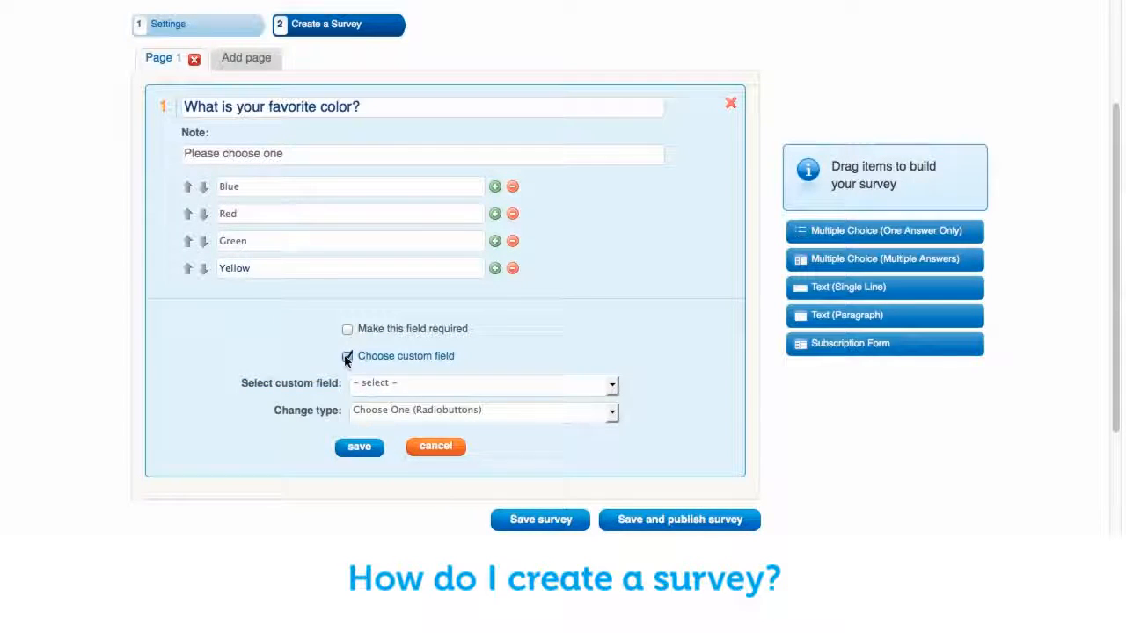
left_click(347, 357)
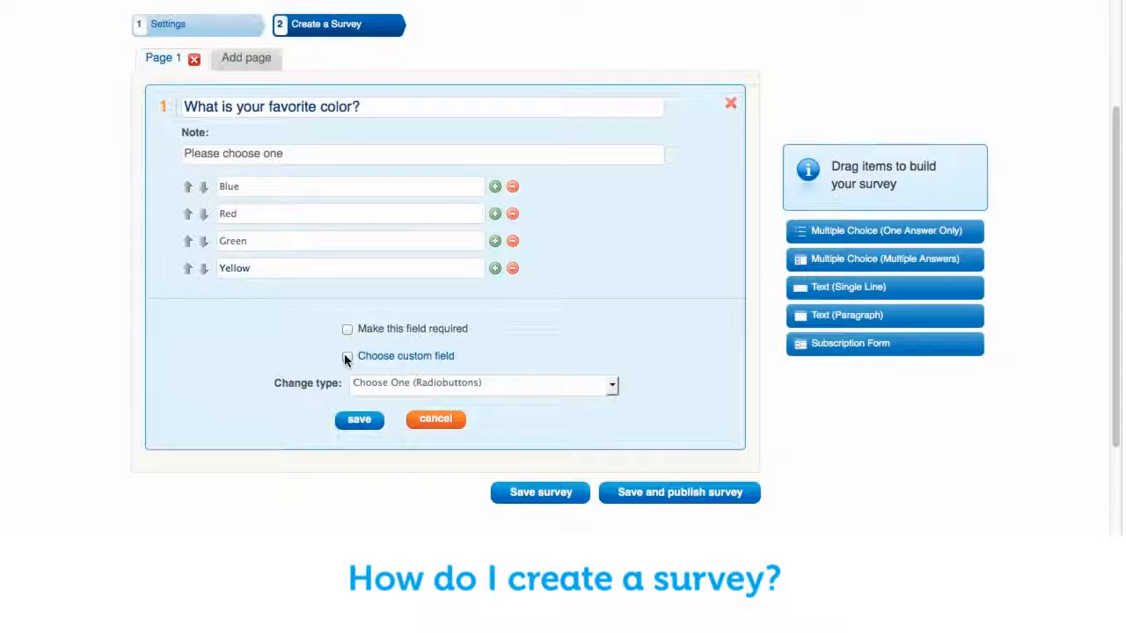
left_click(393, 385)
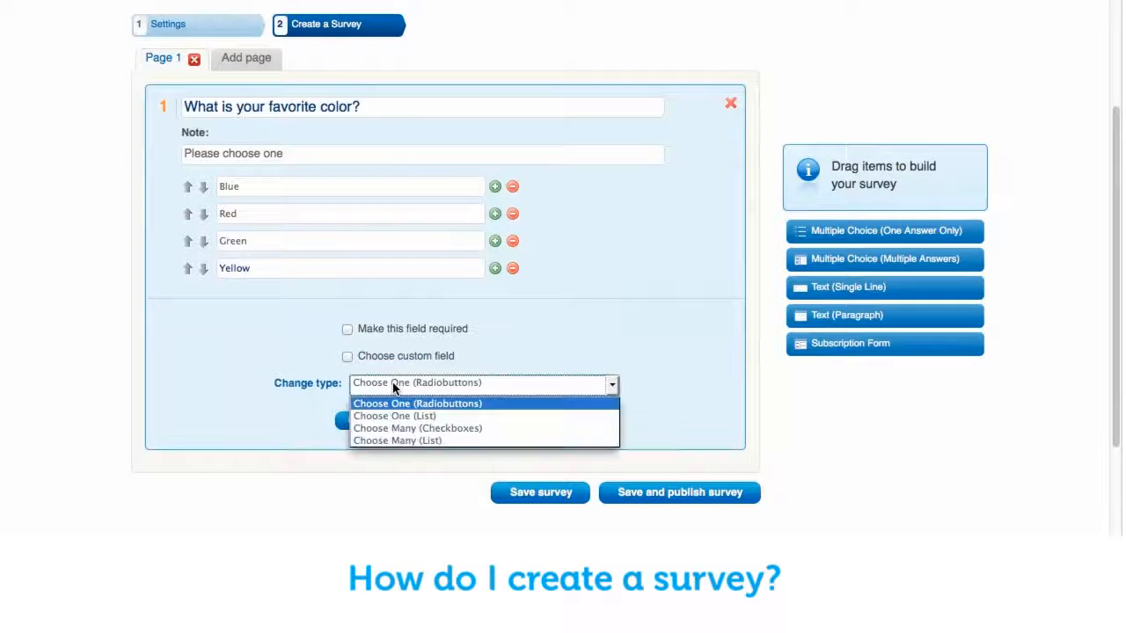
left_click(453, 407)
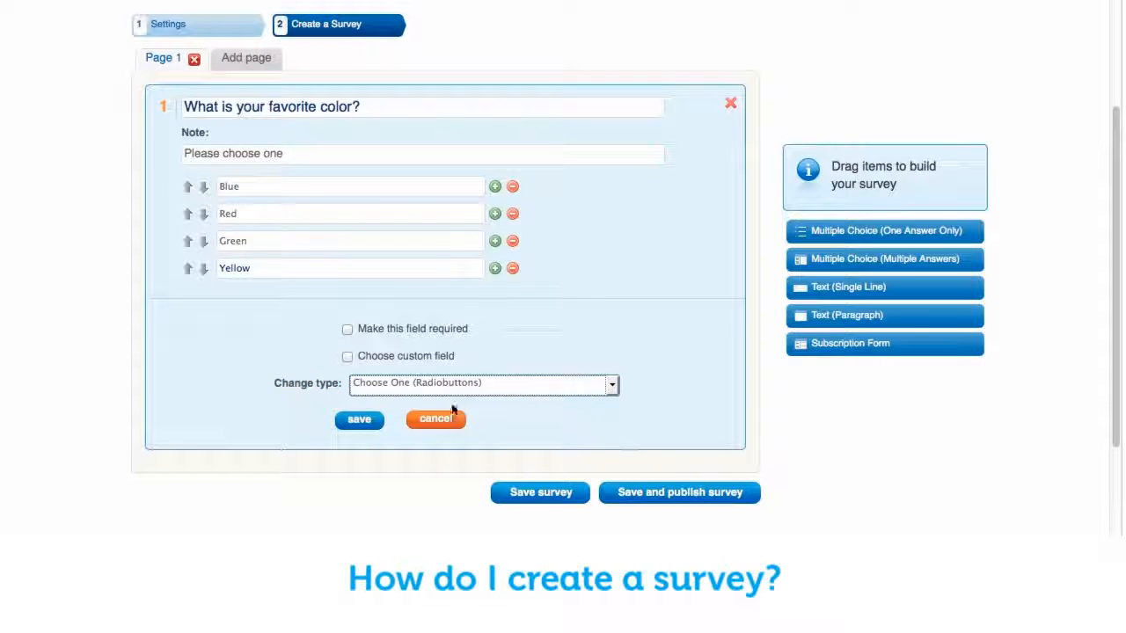
left_click(362, 421)
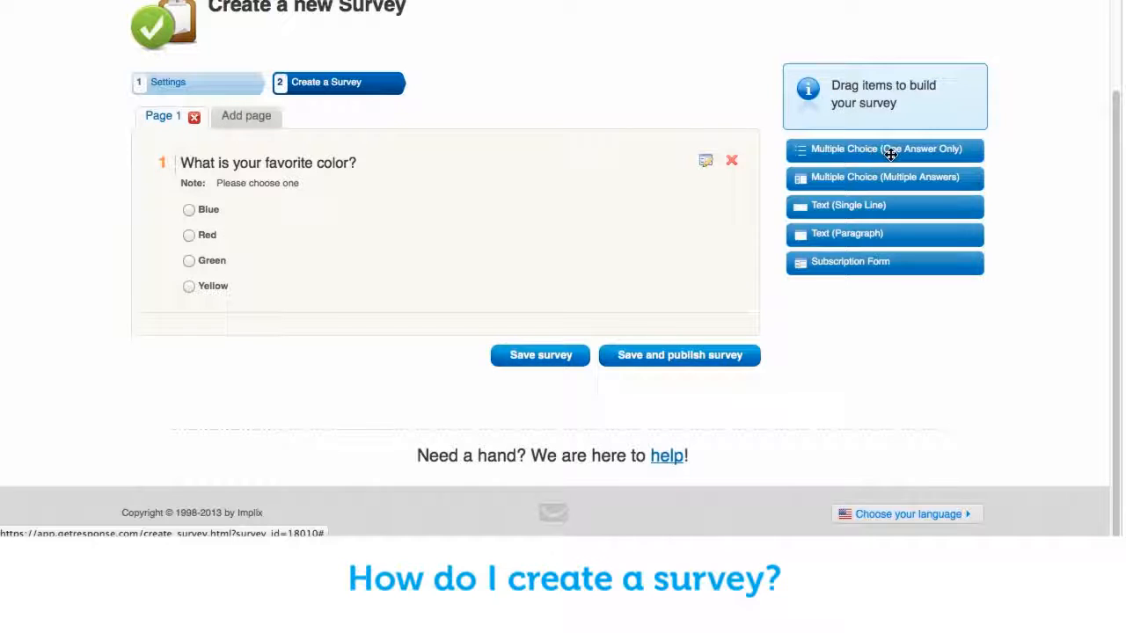
- Add a second Multiple Choice (One Answer Only) question below the color question and delete it
left_click_drag(909, 155, 290, 322)
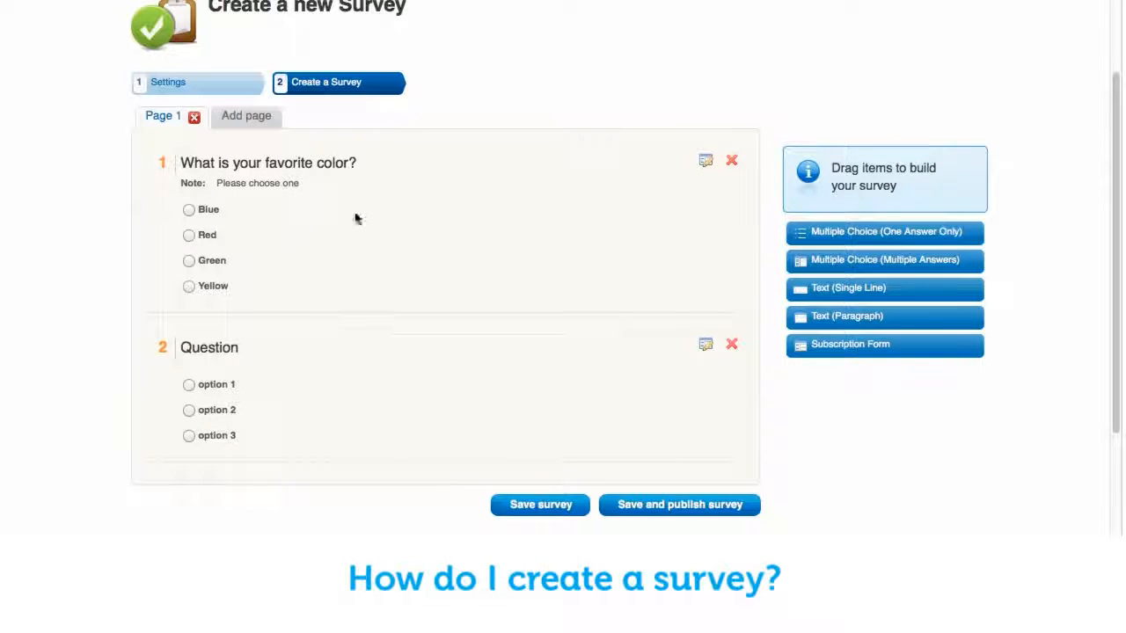
scroll(1106, 294, "down", 3)
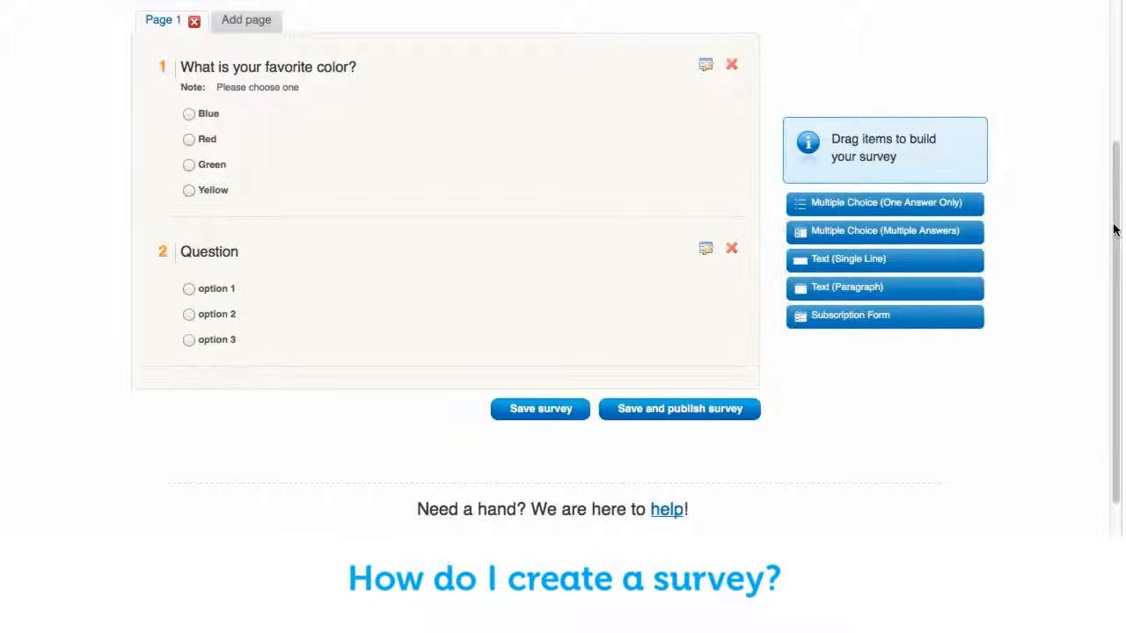
left_click_drag(1114, 226, 1113, 114)
left_click(732, 400)
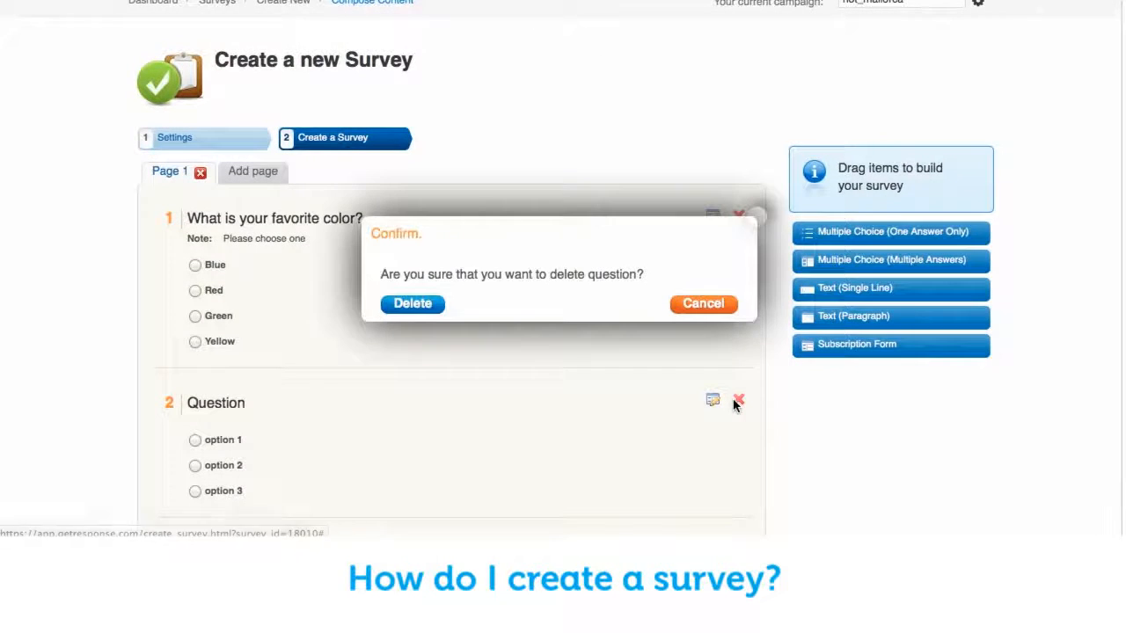
left_click(412, 302)
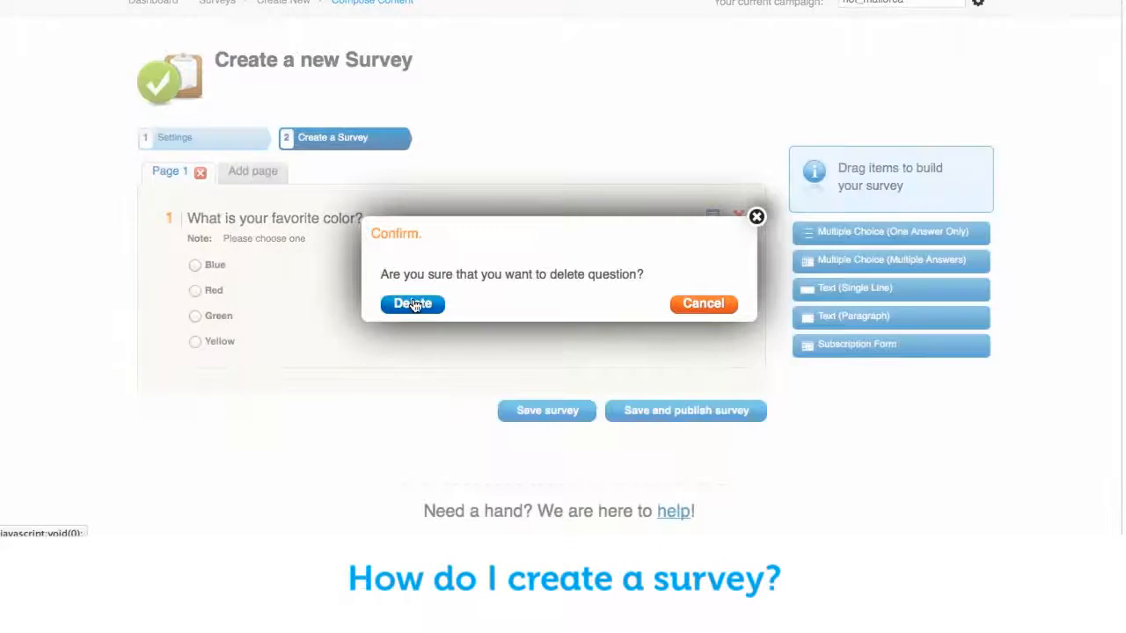
- Add a second survey page containing a Multiple Choice (One Answer Only) question and delete that page
left_click(242, 174)
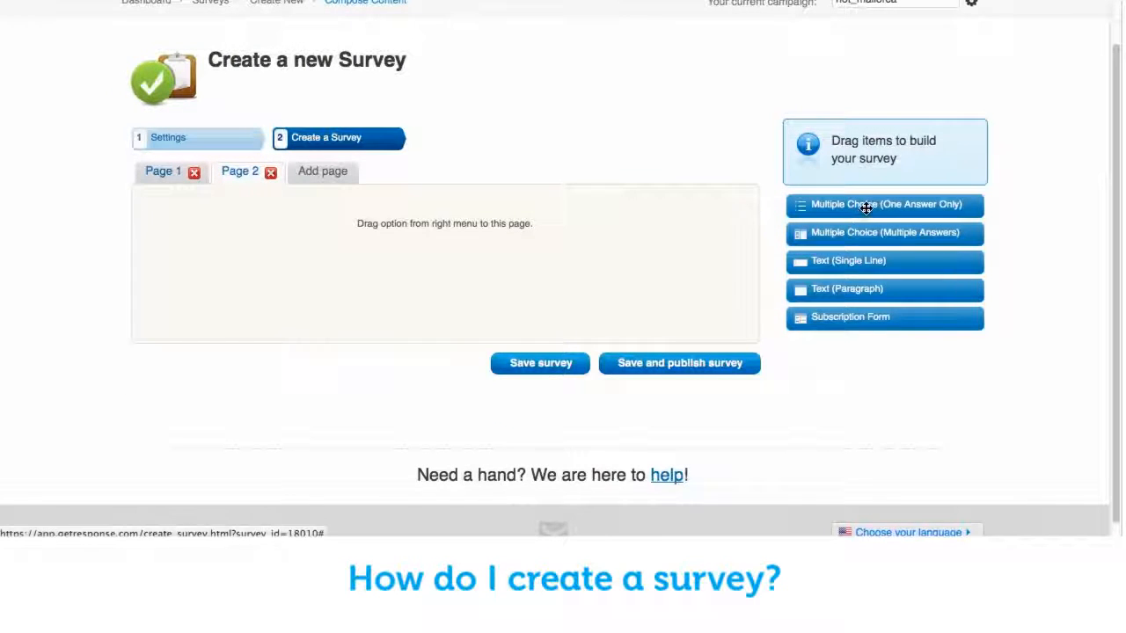
left_click_drag(866, 206, 407, 267)
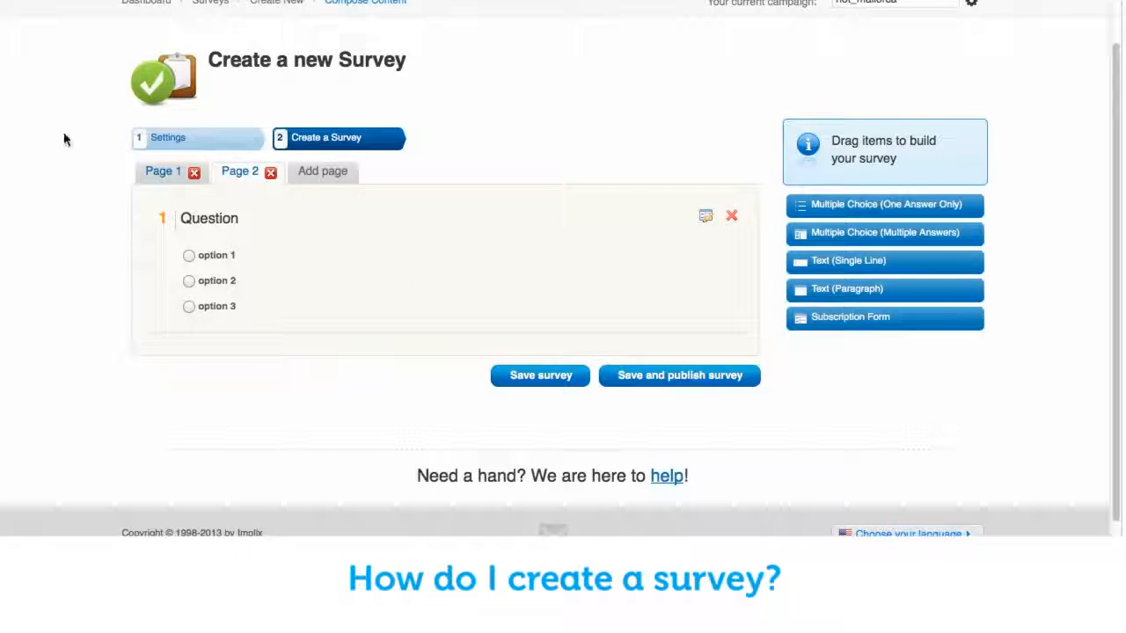
left_click(270, 173)
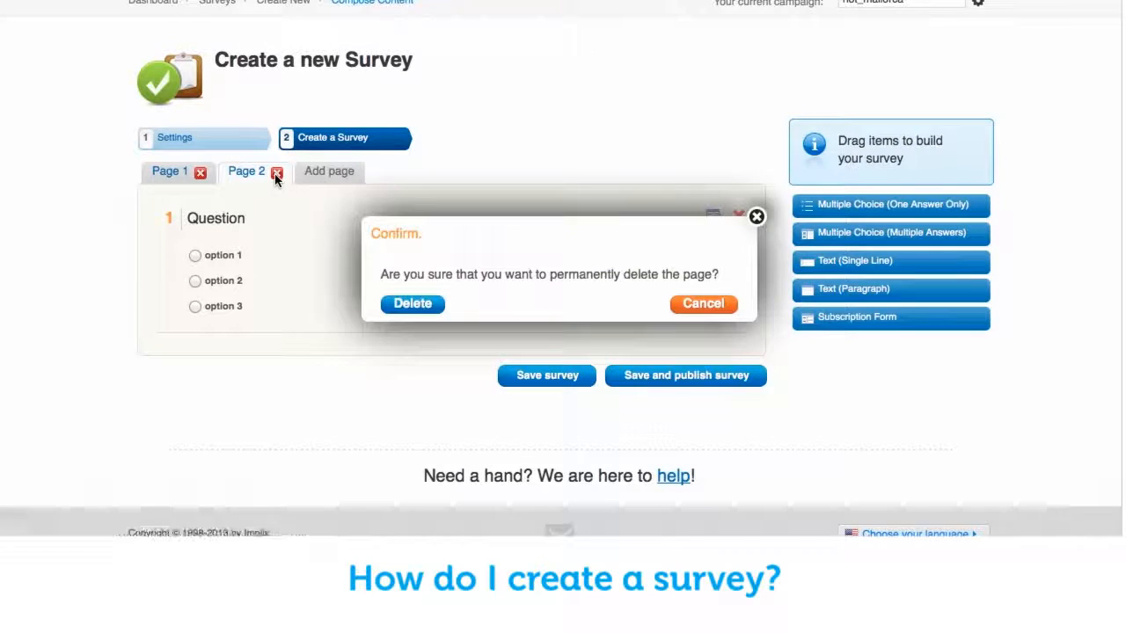
left_click(422, 315)
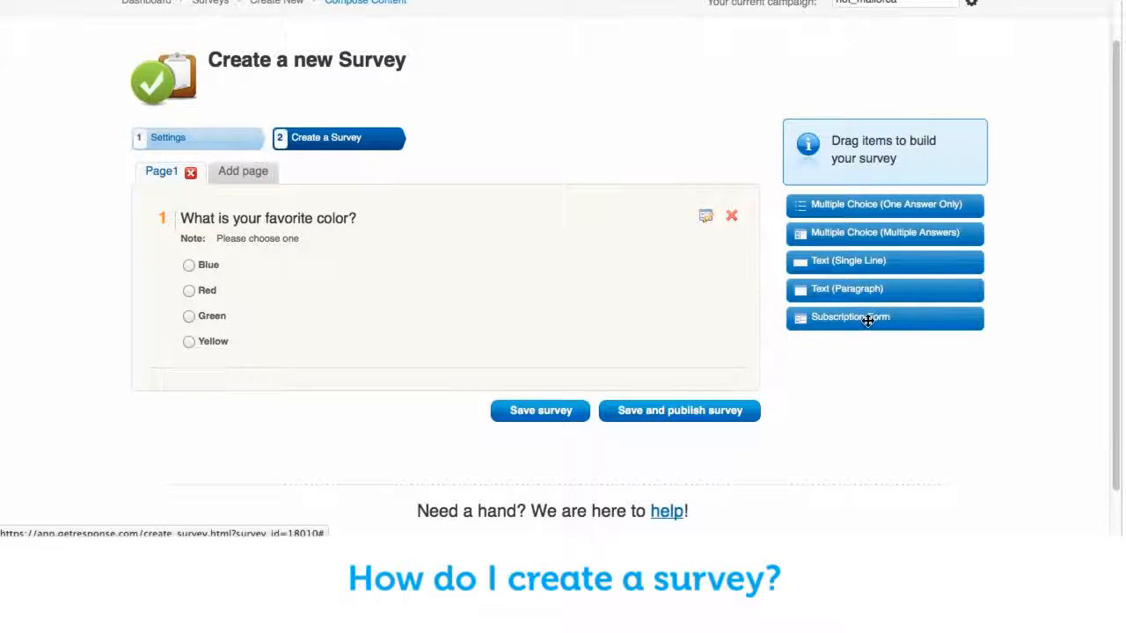
- Add a Subscription Form below the color question and edit its title to read "Subscribe me to: deal_of_the_day"
left_click_drag(868, 320, 484, 387)
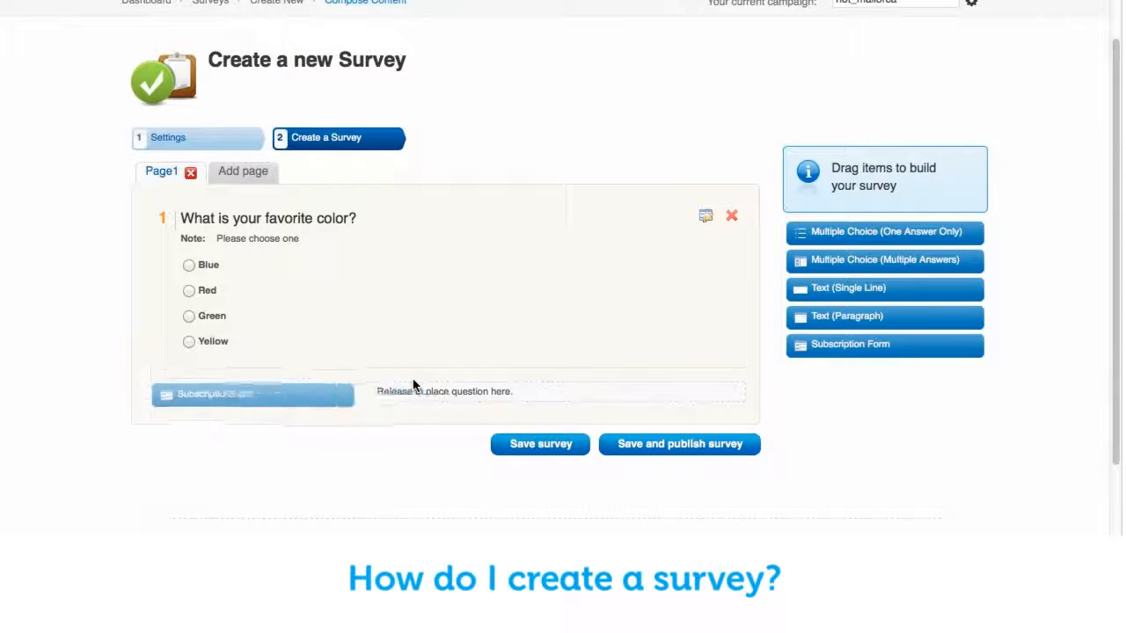
left_click_drag(1116, 242, 1022, 322)
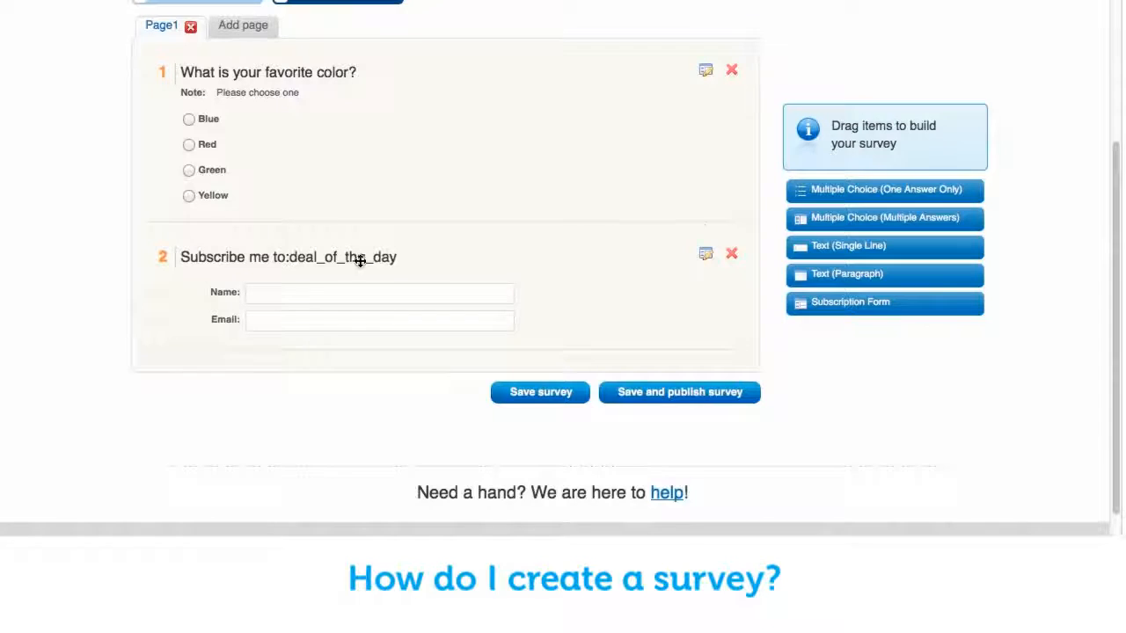
left_click(706, 255)
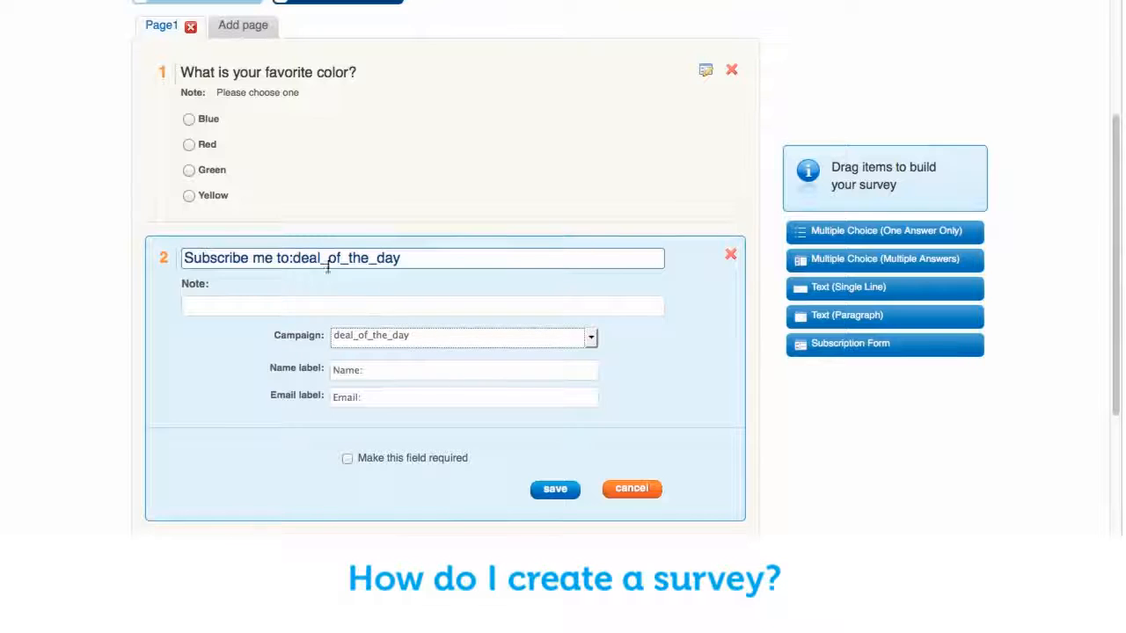
left_click(295, 259)
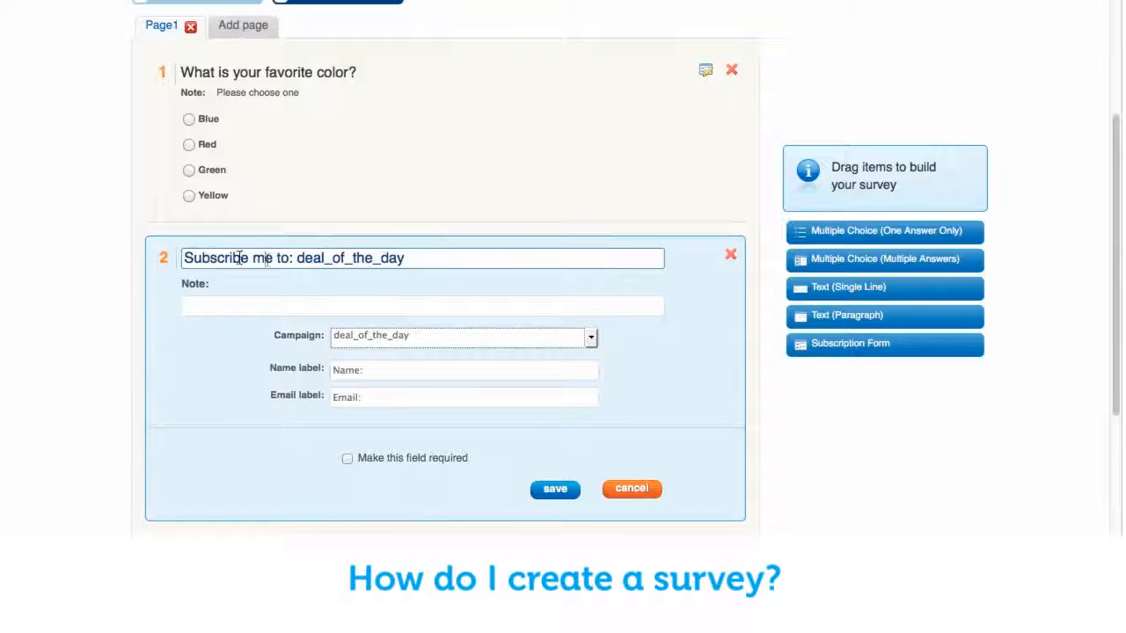
- Add the note "You will become my mailing list subscriber" to the subscription form, keep the deal_of_the_day campaign and default labels, and save the form
left_click(247, 306)
type("You")
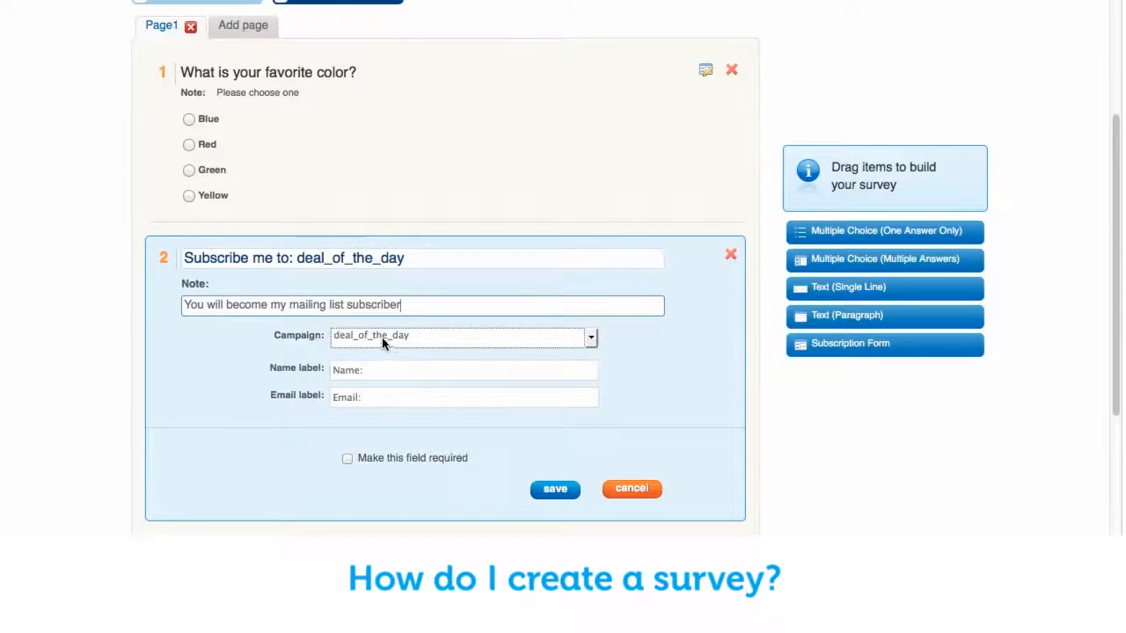
left_click(384, 339)
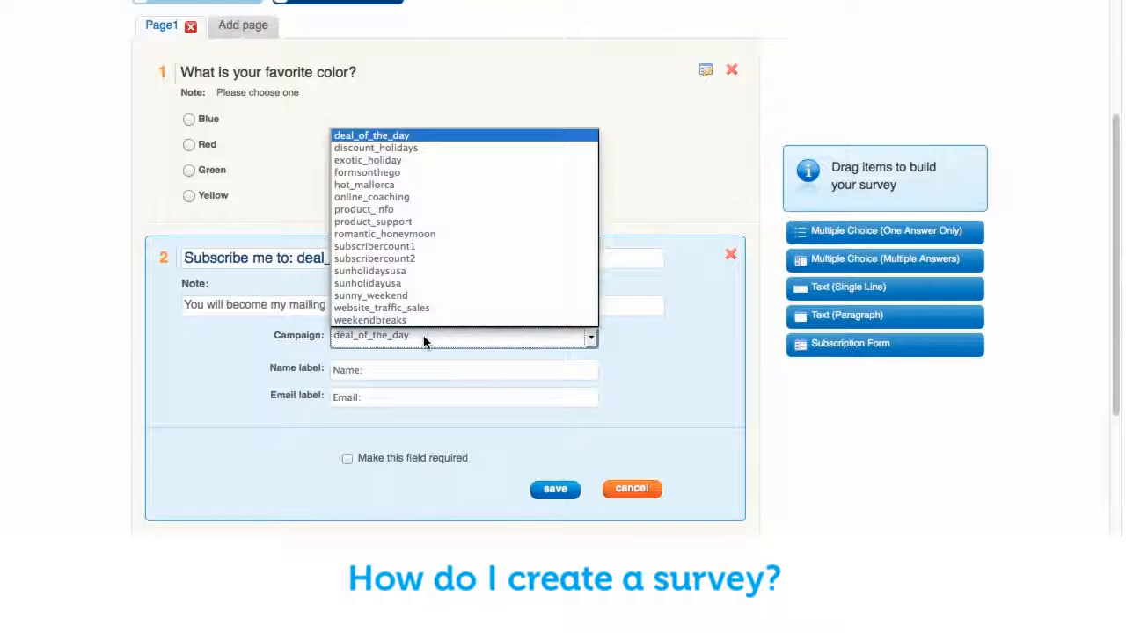
left_click(655, 358)
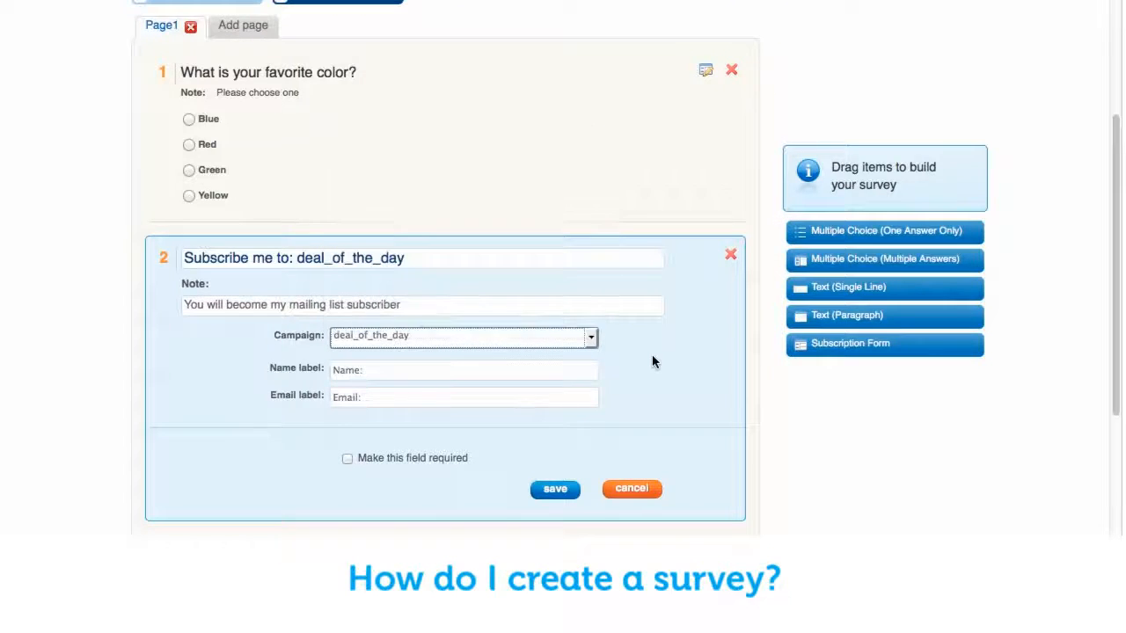
left_click(397, 371)
left_click(395, 397)
scroll(1103, 392, "down", 5)
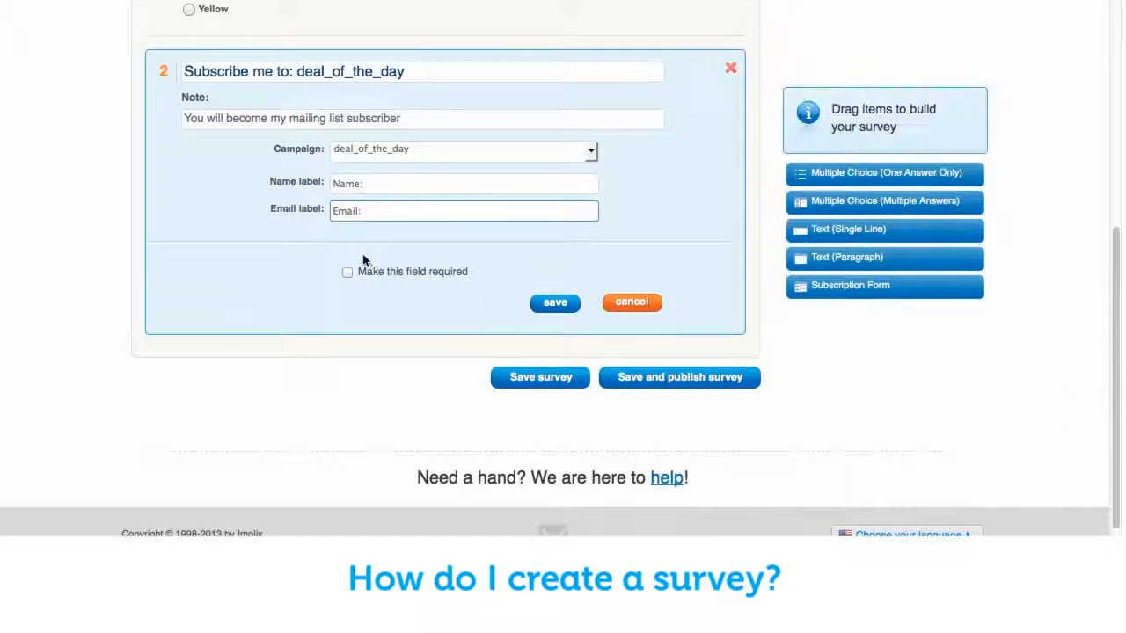
left_click(563, 305)
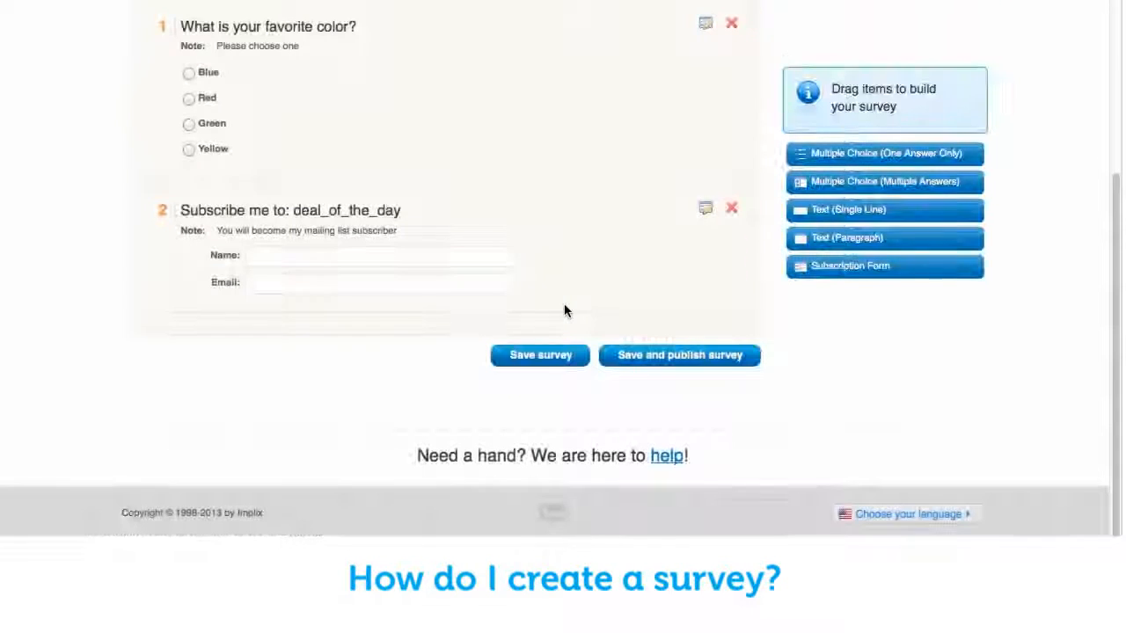
- Save and publish the completed survey with its color question and subscription form
left_click_drag(1116, 319, 1103, 258)
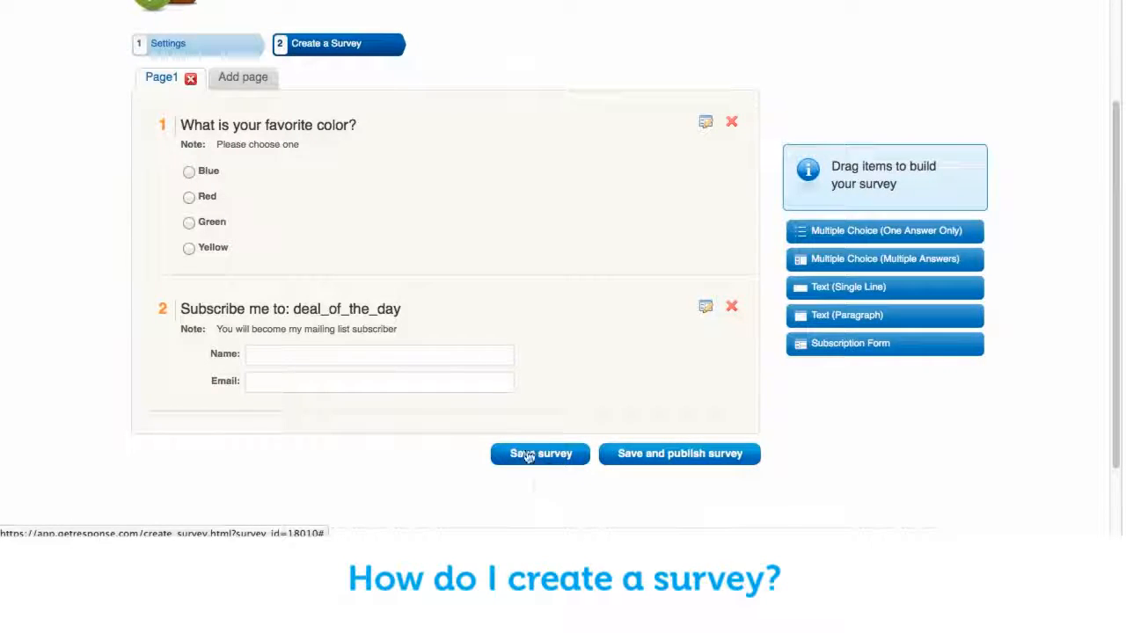
left_click(665, 454)
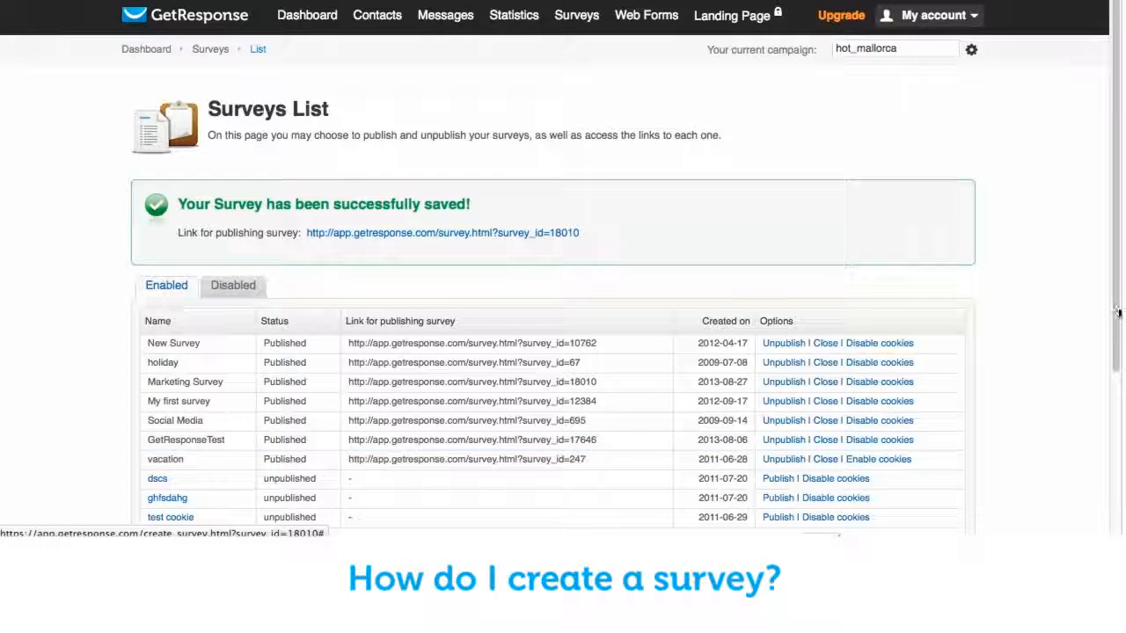
scroll(1117, 321, "down", 1)
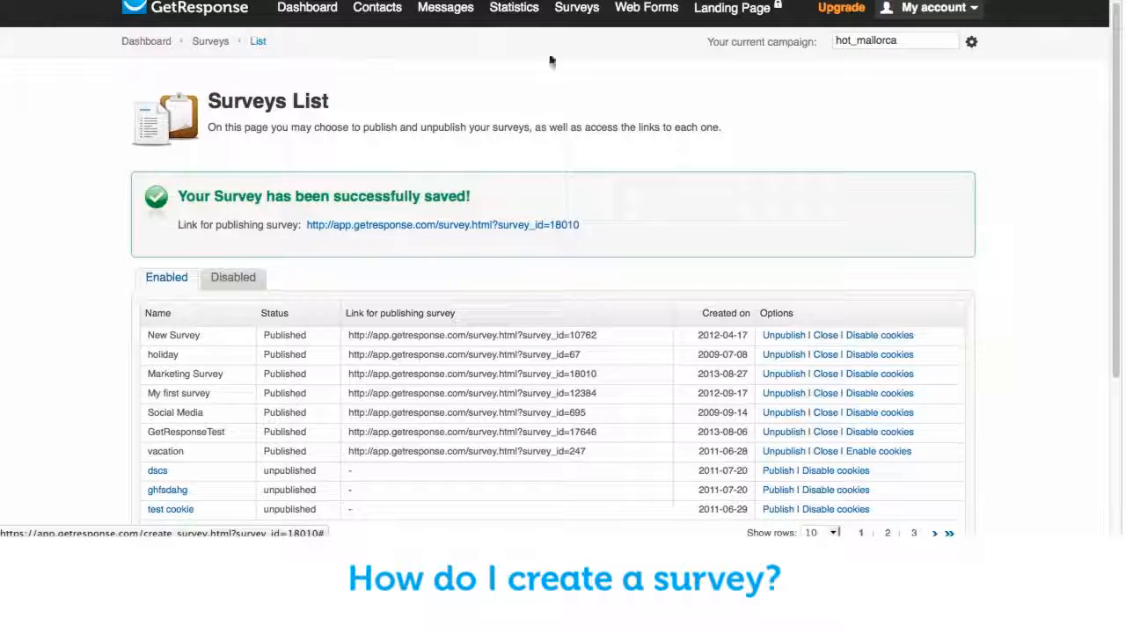
- Open the Surveys List and review the enabled surveys with their statuses, publishing links and options
mouse_move(581, 13)
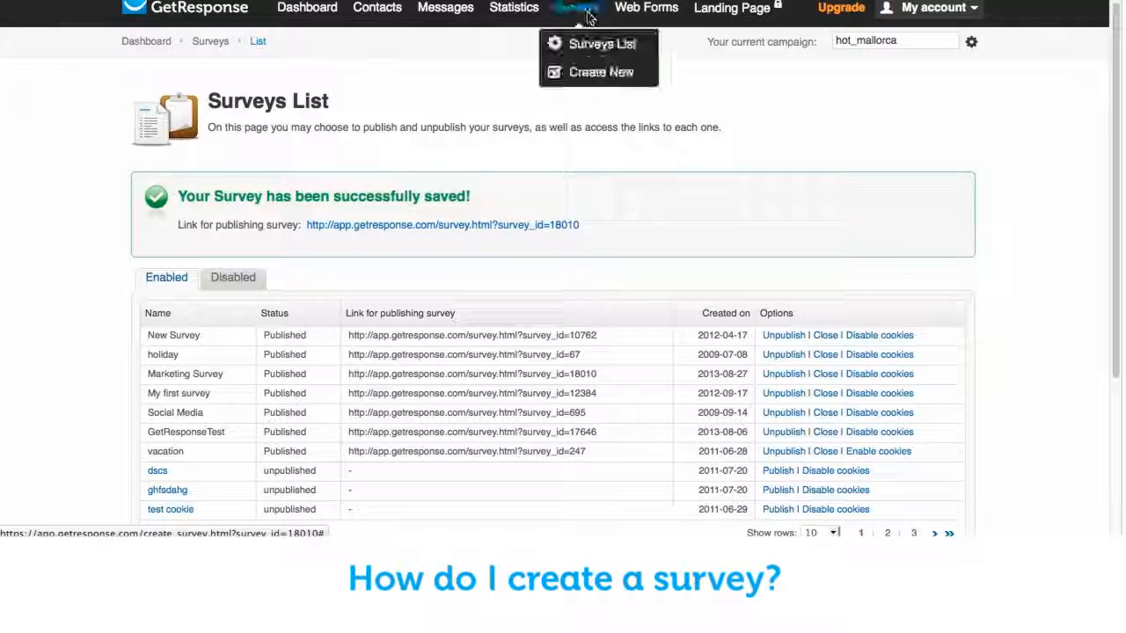
left_click(588, 46)
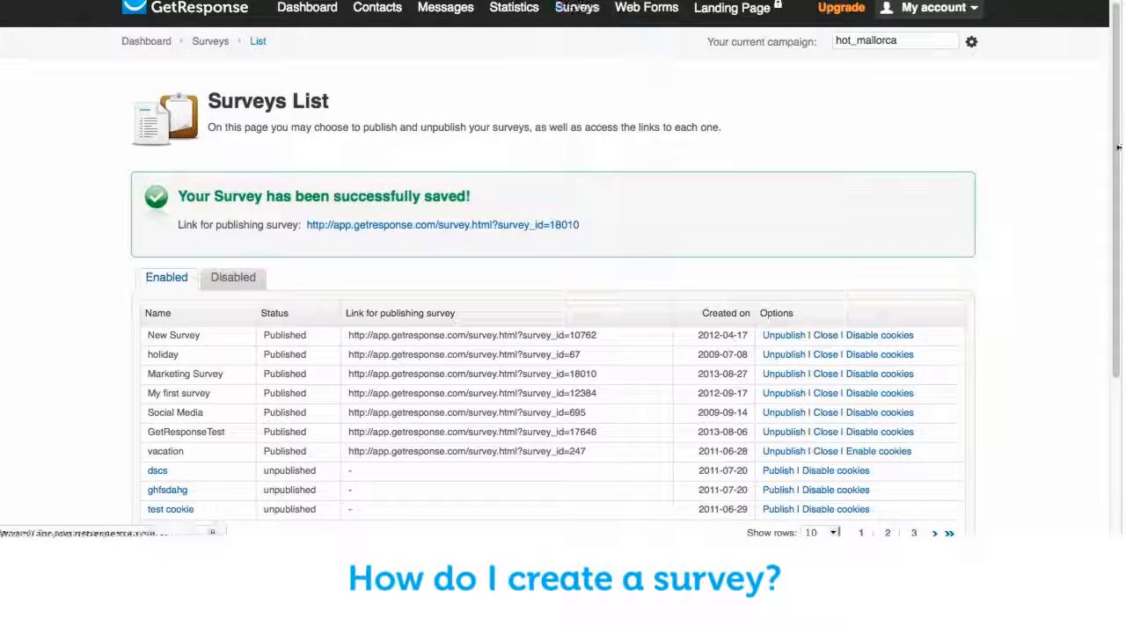
scroll(1115, 183, "down", 1)
left_click_drag(1115, 183, 1113, 229)
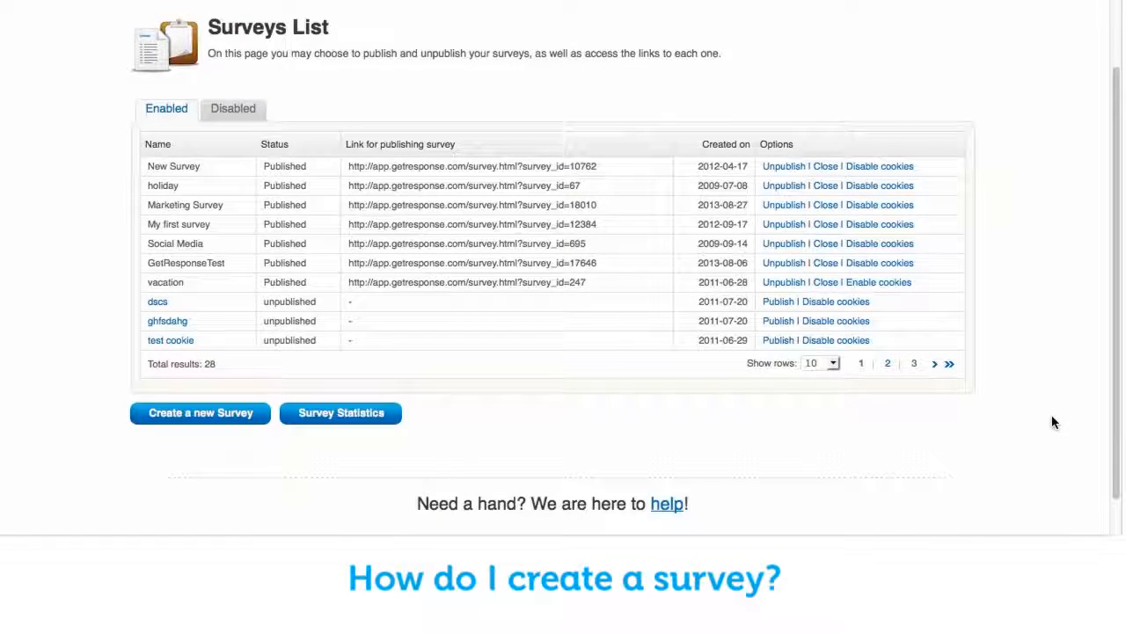